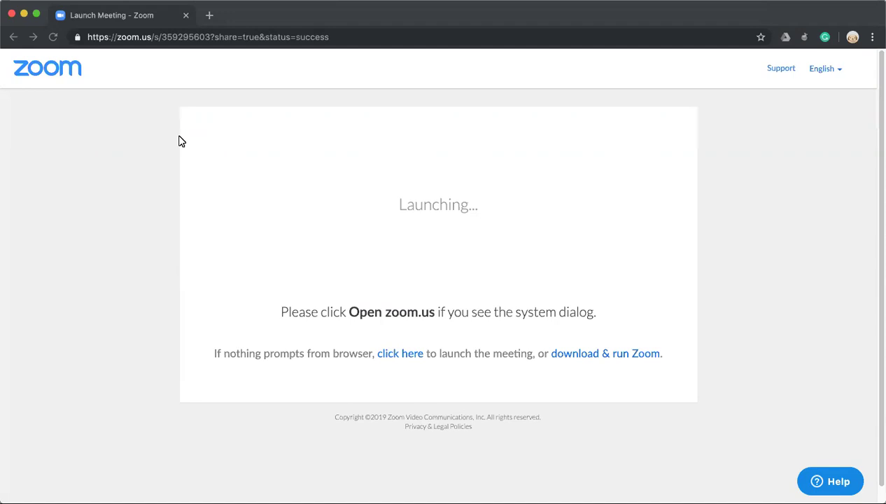
Search Google for 'memrise decks' in a new tab and open the 'Decks - Learning, made joyful' result
click(210, 15)
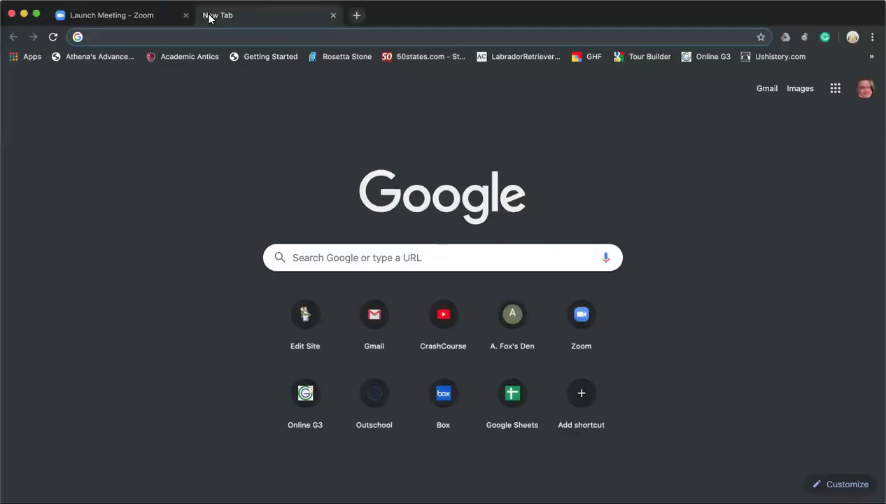
text(m)
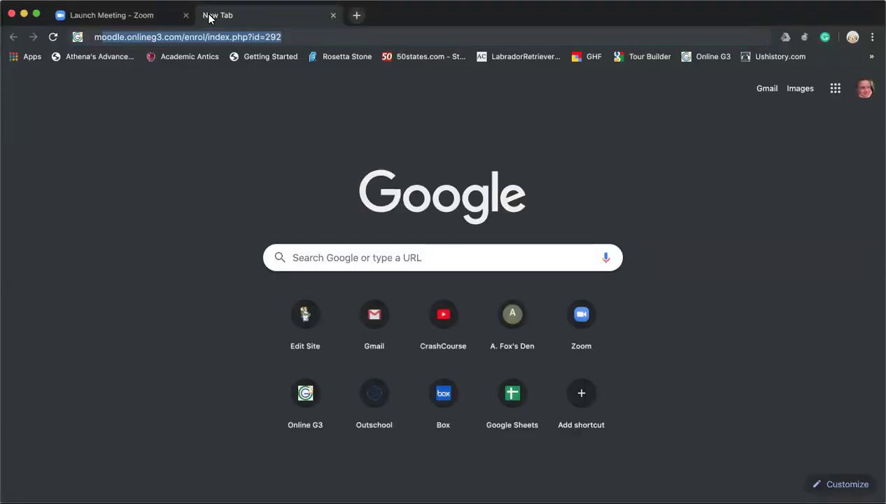
text(emrise deck)
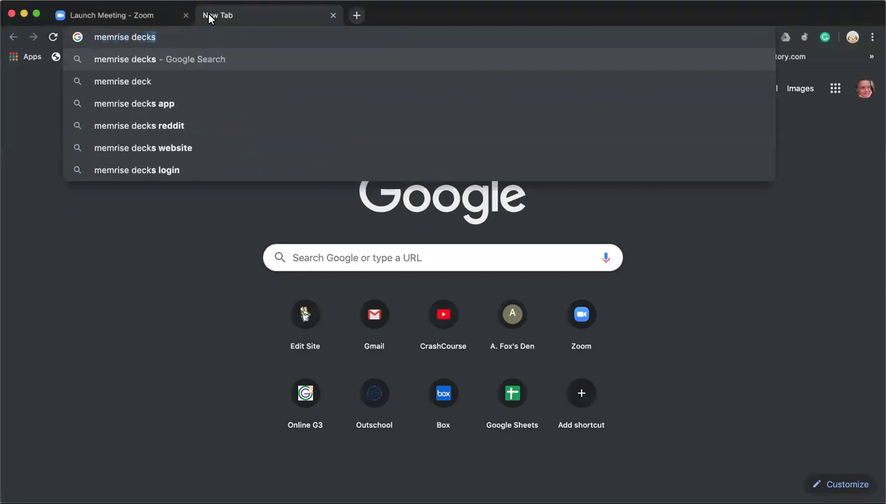
text(s)
key(Return)
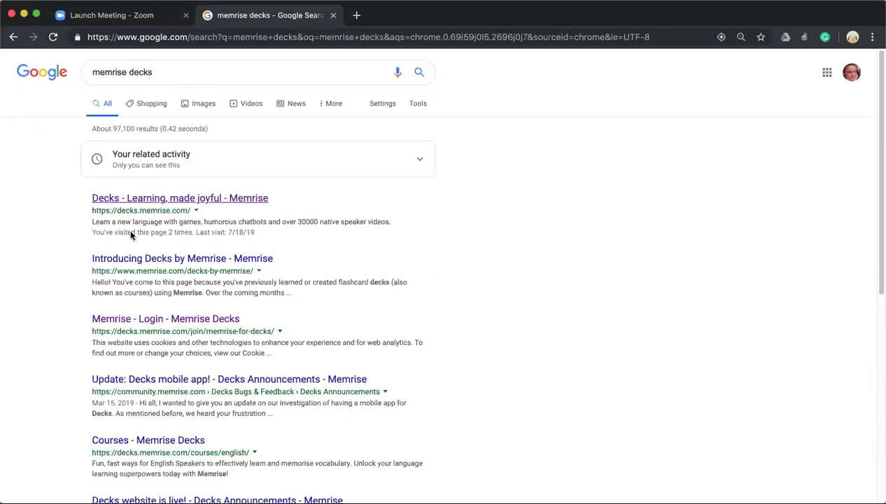
click(179, 199)
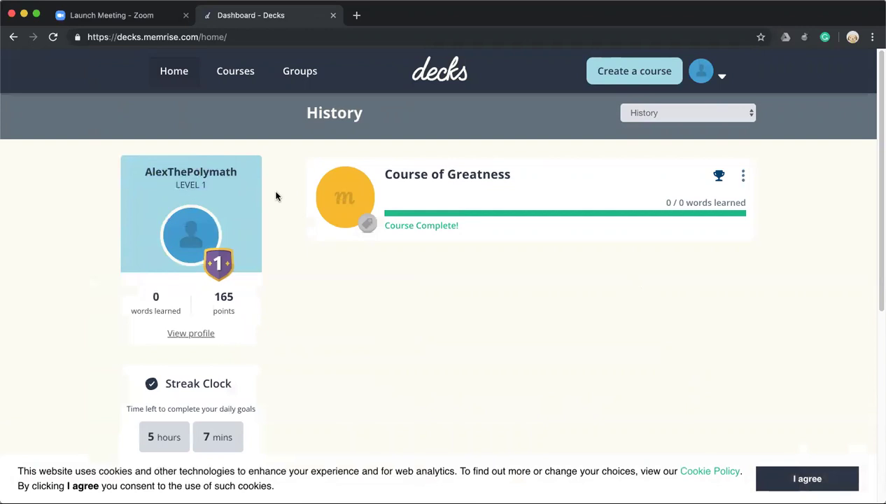
drag(178, 306, 194, 304)
click(183, 306)
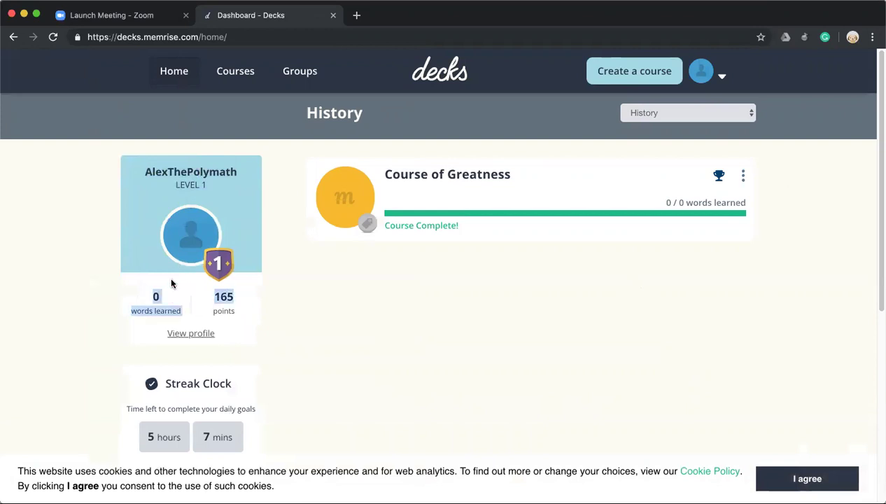
click(134, 301)
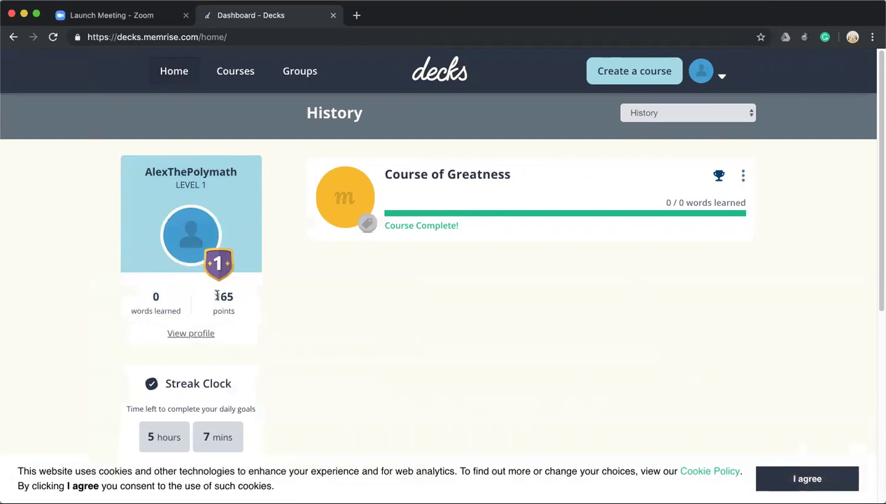
drag(213, 295, 241, 311)
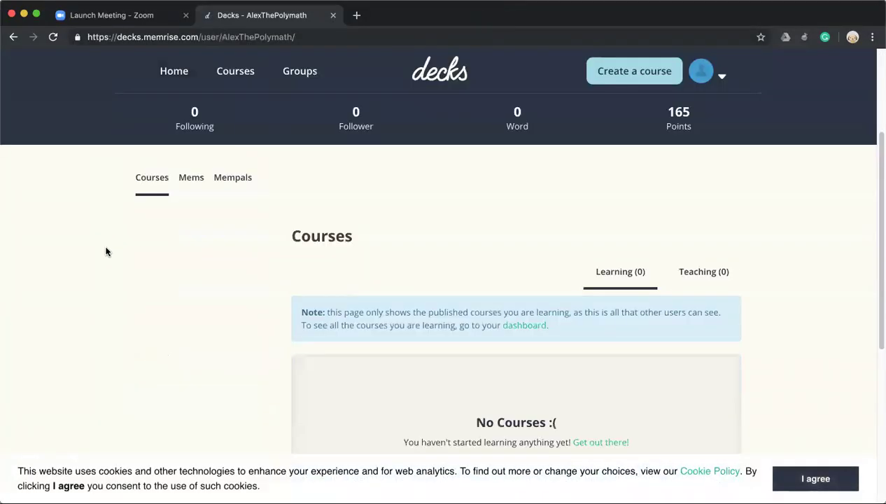
Scroll through the profile page, then go back to the dashboard
scroll(112, 231, up, 1)
scroll(800, 142, down, 2)
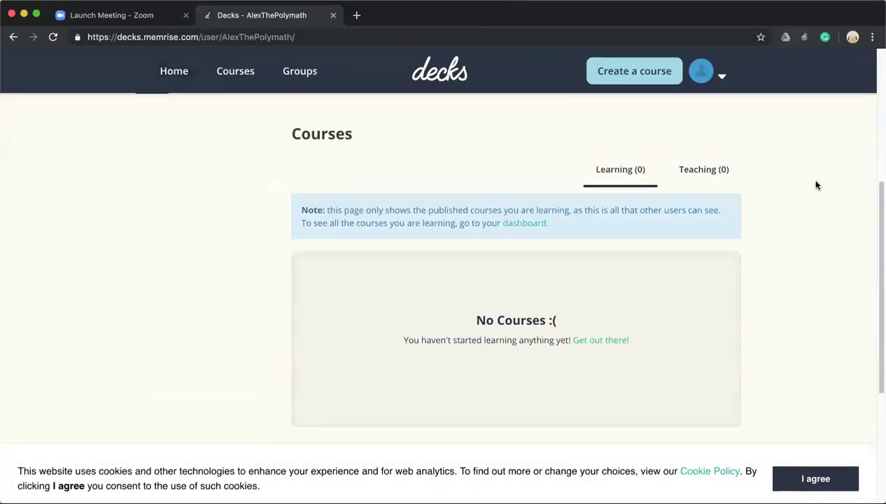
scroll(806, 178, down, 2)
Scroll the dashboard past the streak clock down to the Leaderboard
scroll(805, 247, down, 2)
scroll(295, 276, up, 1)
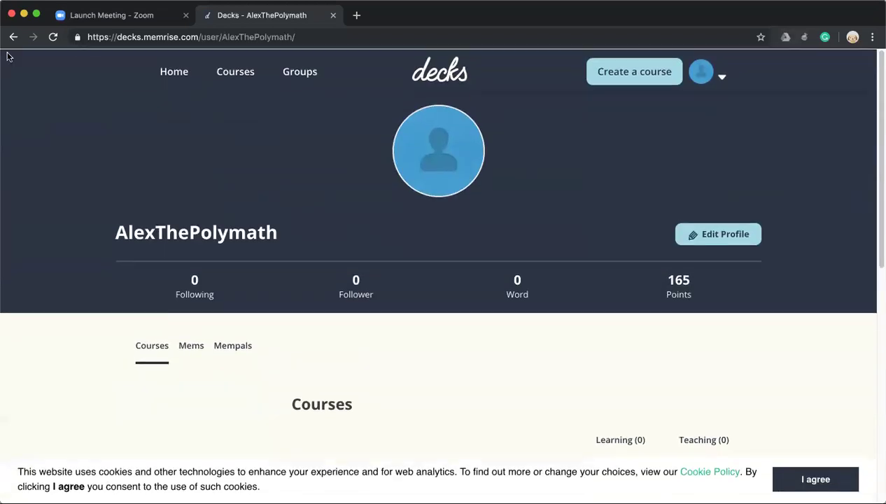
click(13, 36)
scroll(62, 284, down, 2)
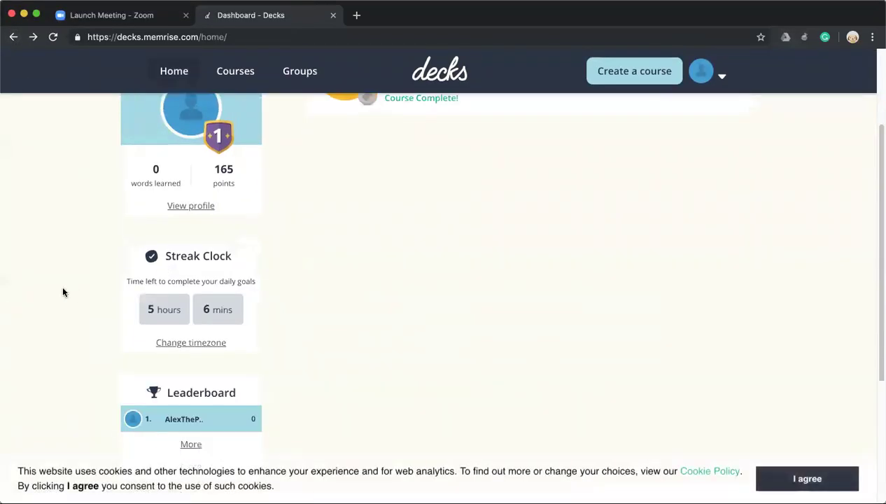
scroll(144, 256, down, 2)
scroll(153, 225, up, 1)
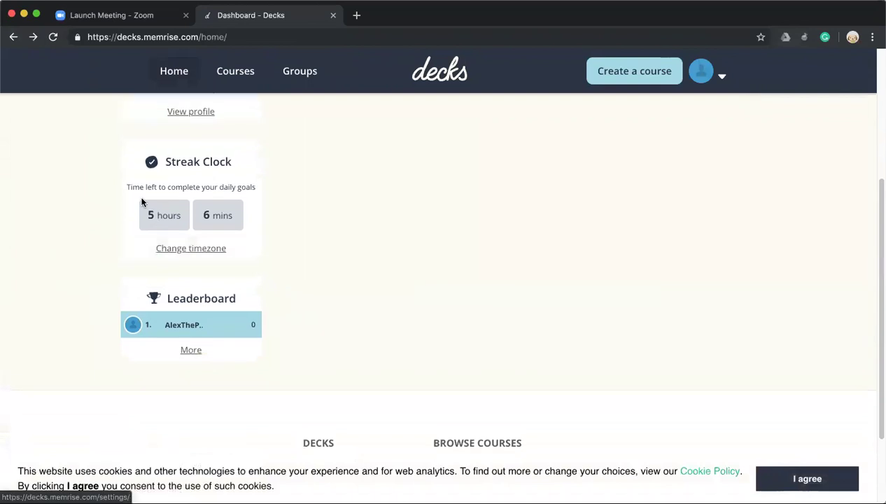
drag(147, 213, 231, 215)
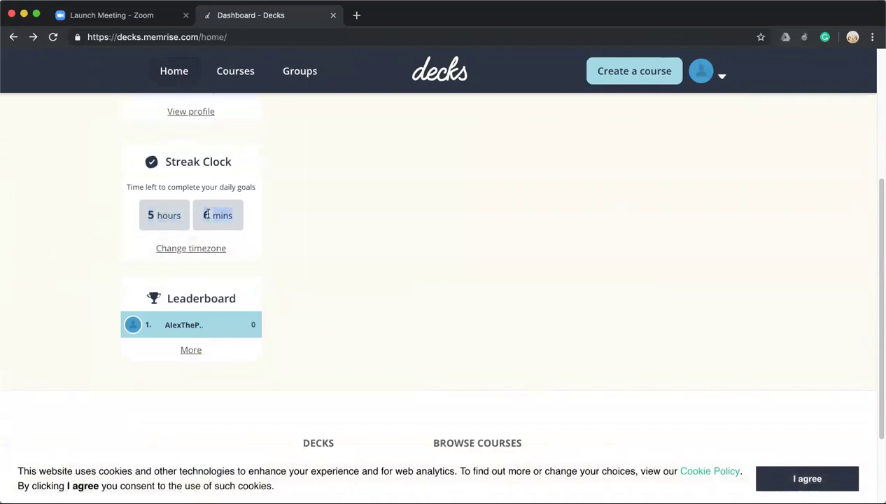
click(242, 217)
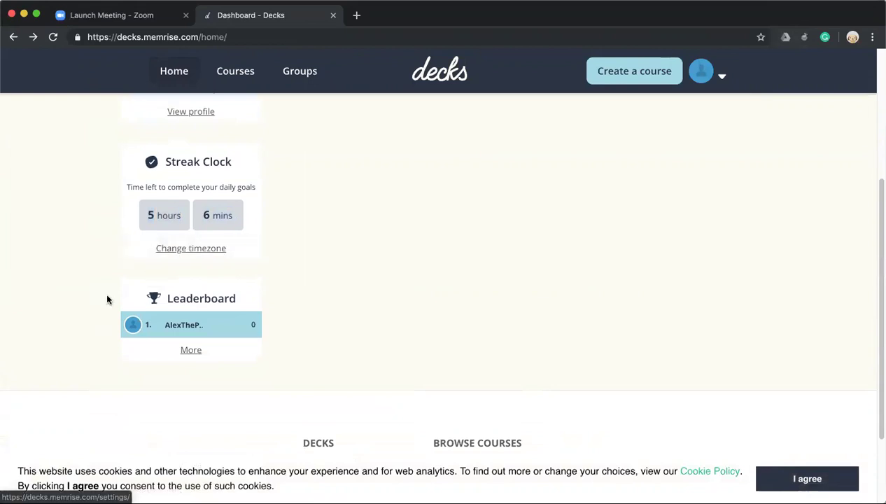
scroll(107, 298, down, 1)
scroll(107, 298, down, 2)
Check the full leaderboard, then switch the course filter to Teaching and back to History
click(188, 256)
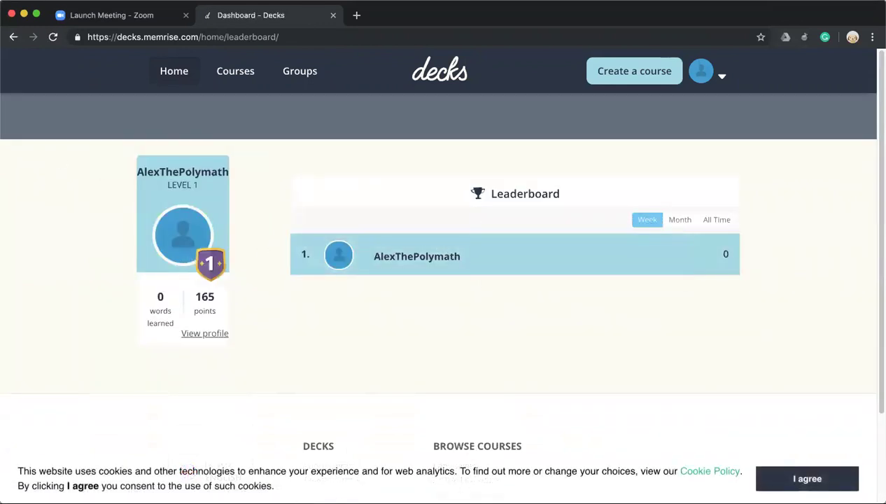
click(12, 42)
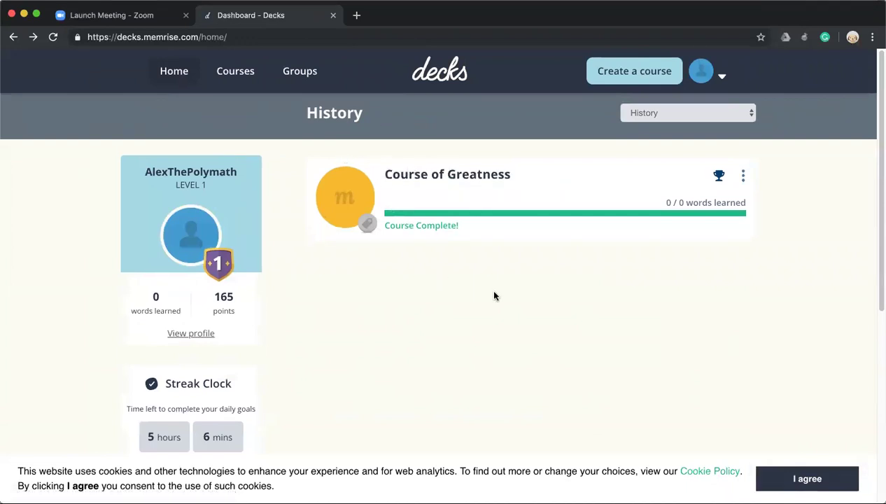
click(658, 114)
click(658, 113)
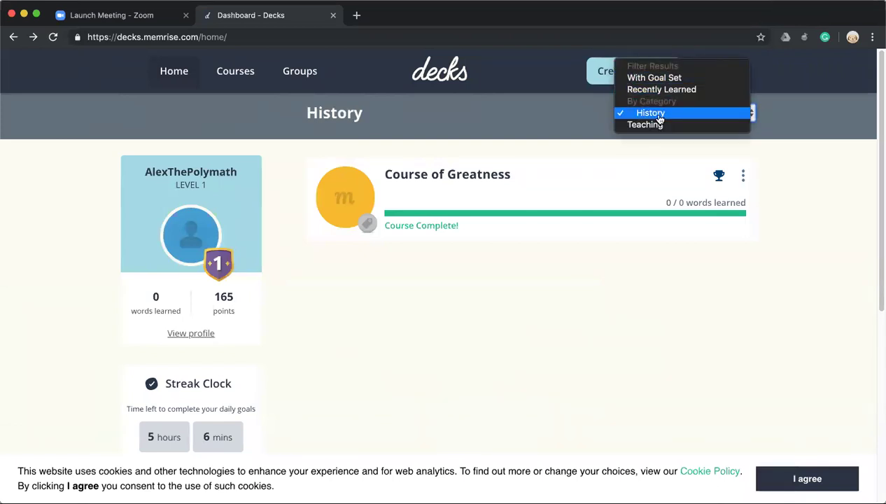
click(658, 123)
click(658, 115)
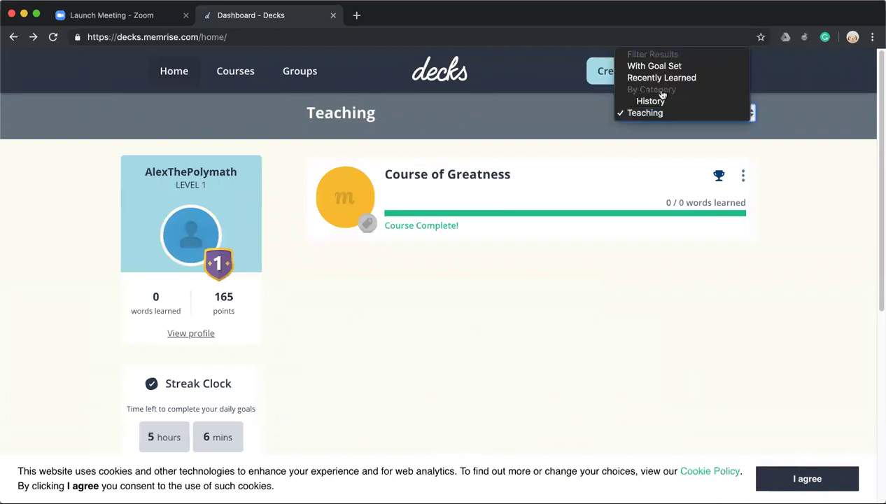
click(662, 101)
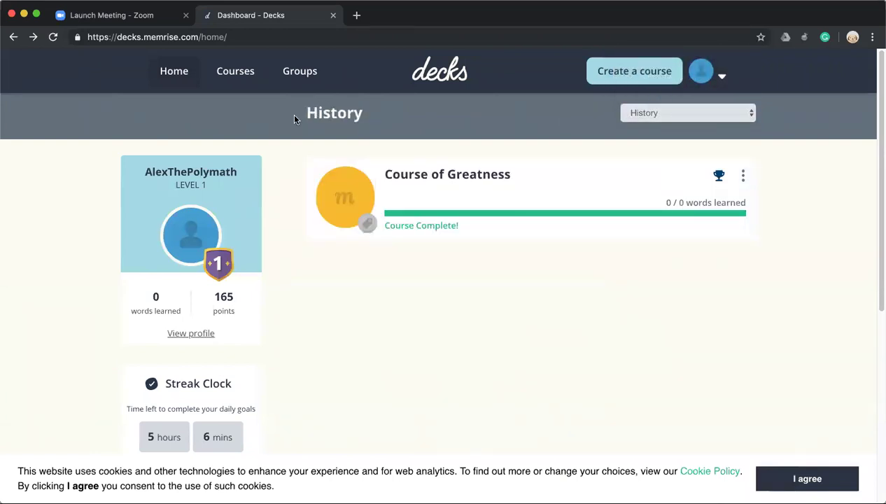
Start a new course and name it 'British History'
click(657, 76)
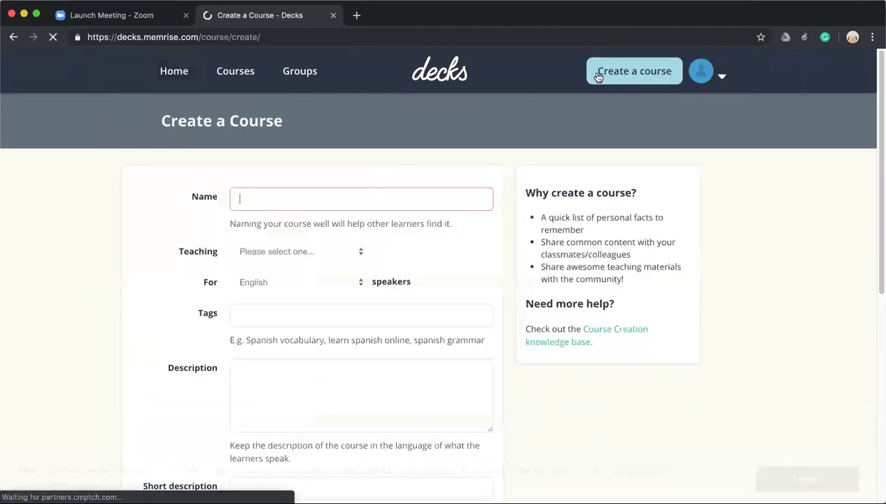
scroll(381, 117, down, 1)
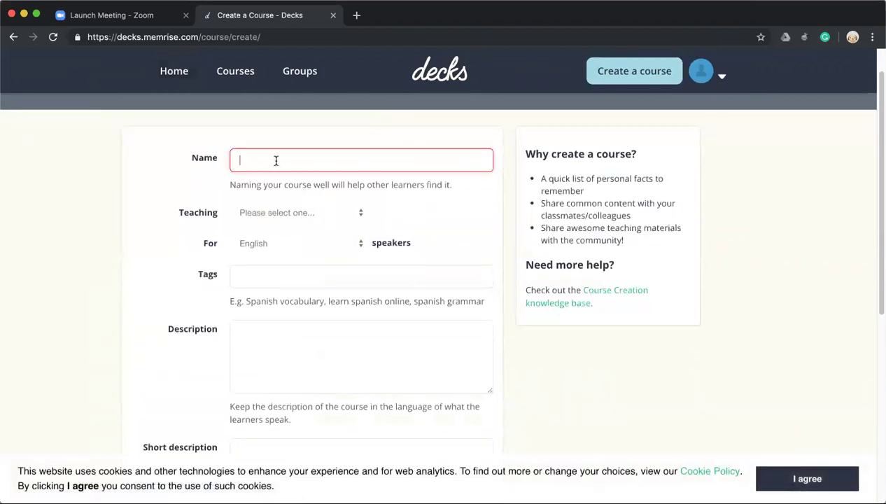
text(Cou)
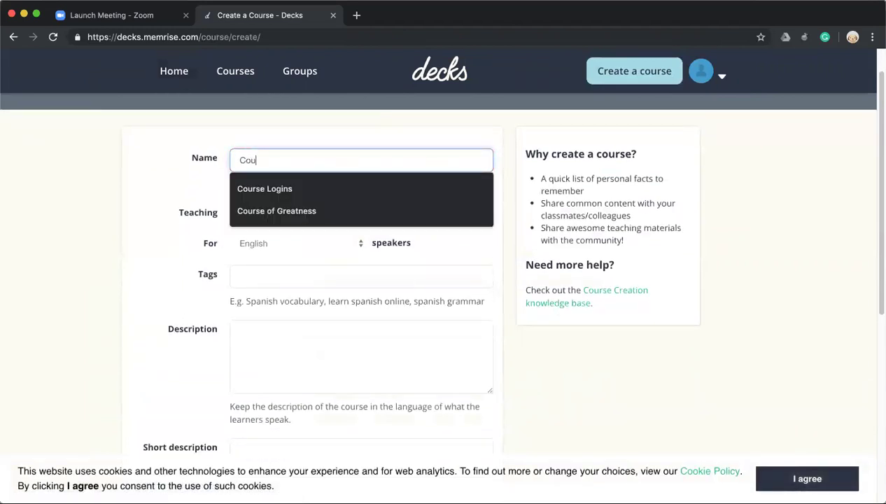
key(BackSpace)
key(BackSpace)
key(BackSpace)
text(B)
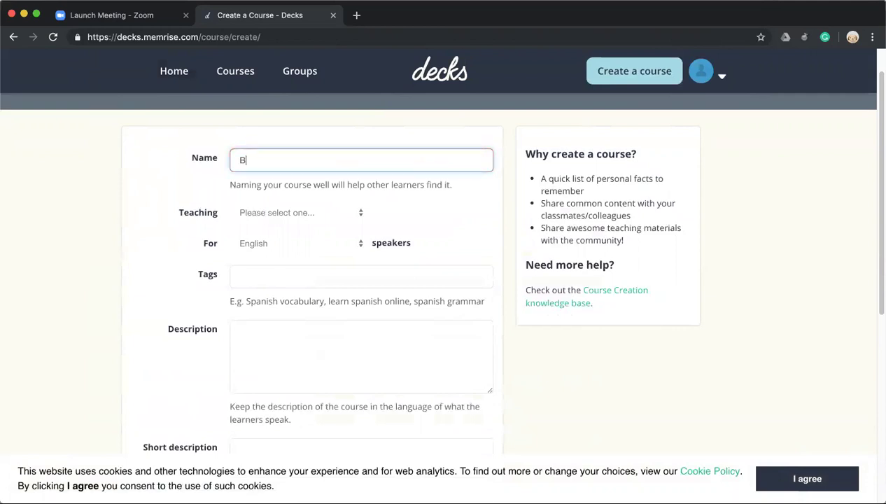
text(ritish)
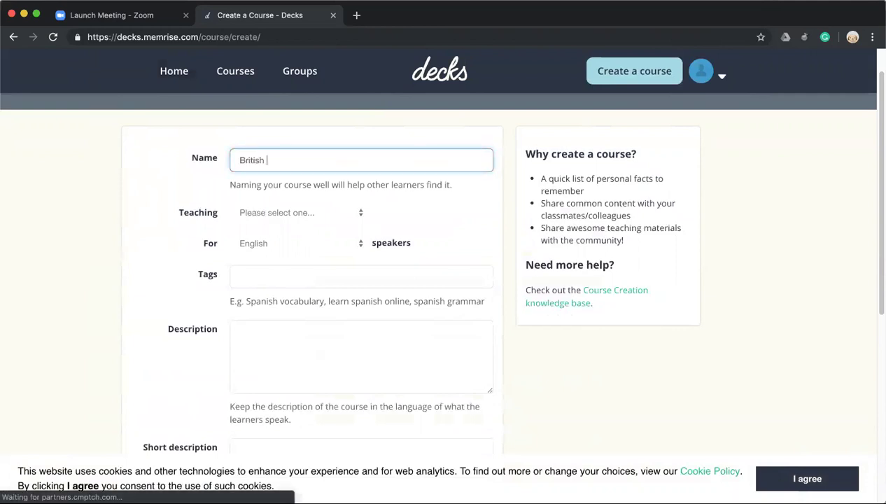
text( Mor)
key(BackSpace)
key(BackSpace)
key(BackSpace)
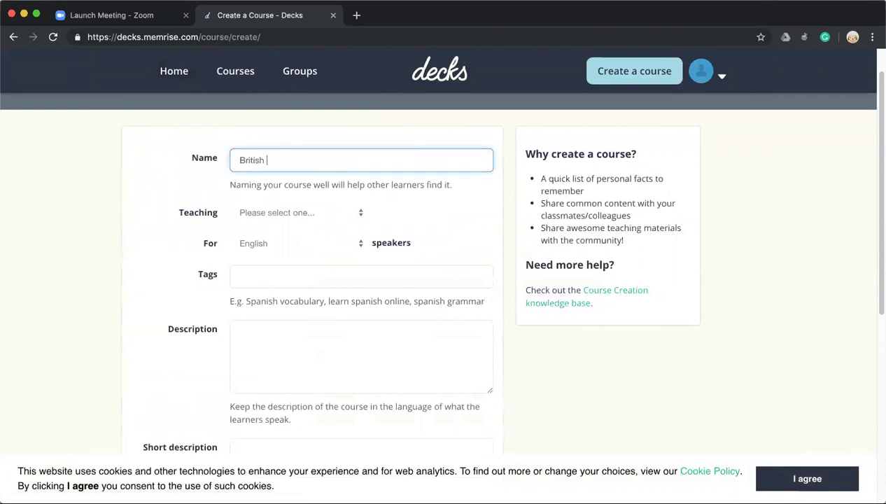
text(History)
Set the course to teach English (US) to English (US) speakers
click(301, 219)
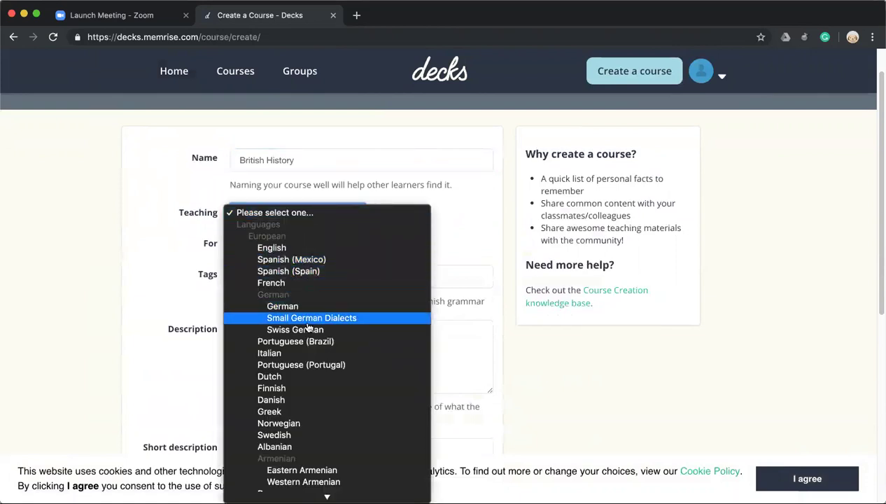
scroll(298, 366, down, 3)
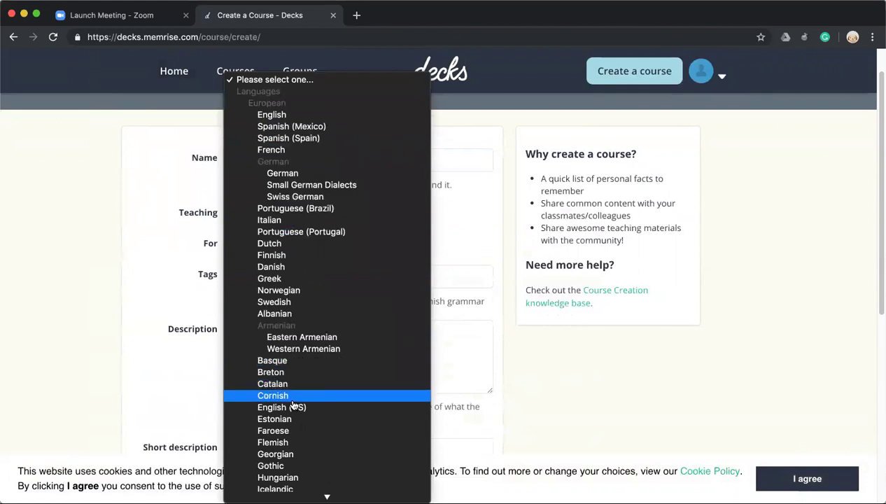
click(298, 406)
click(334, 242)
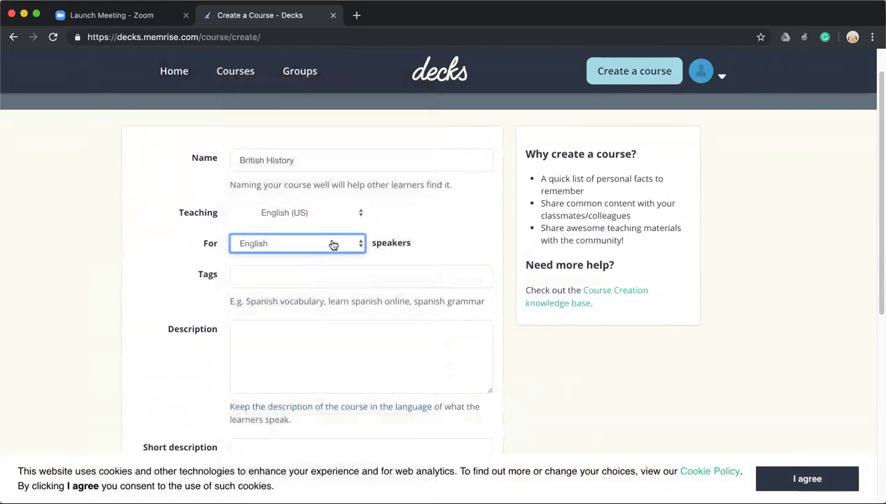
click(328, 258)
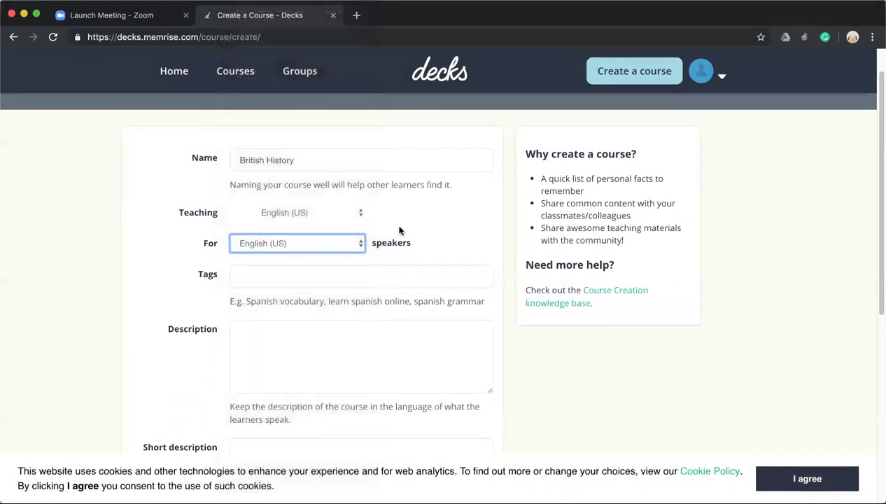
scroll(397, 223, down, 1)
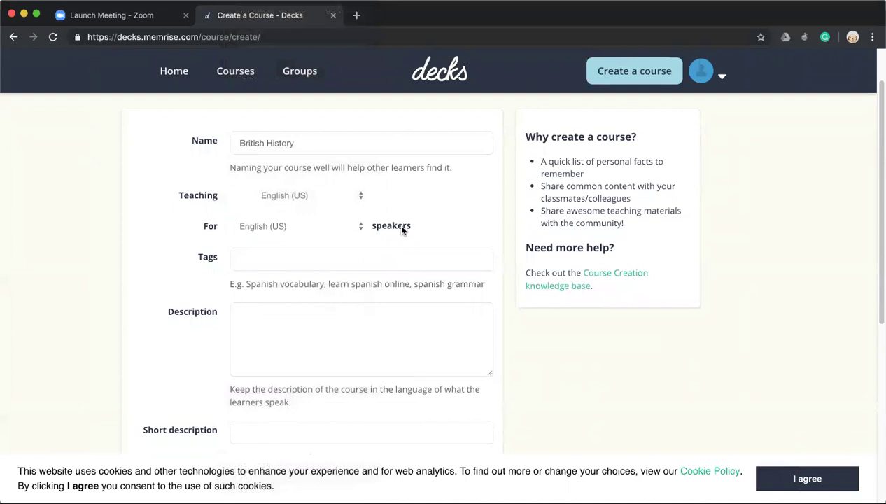
click(281, 260)
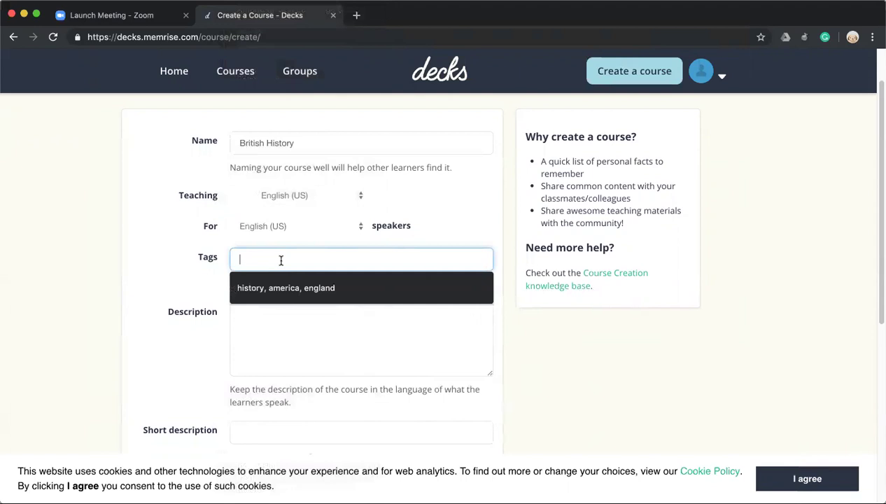
Add tags 'great britain, england, history' and the description 'This course is about the history of the British Empire'
text(great brit)
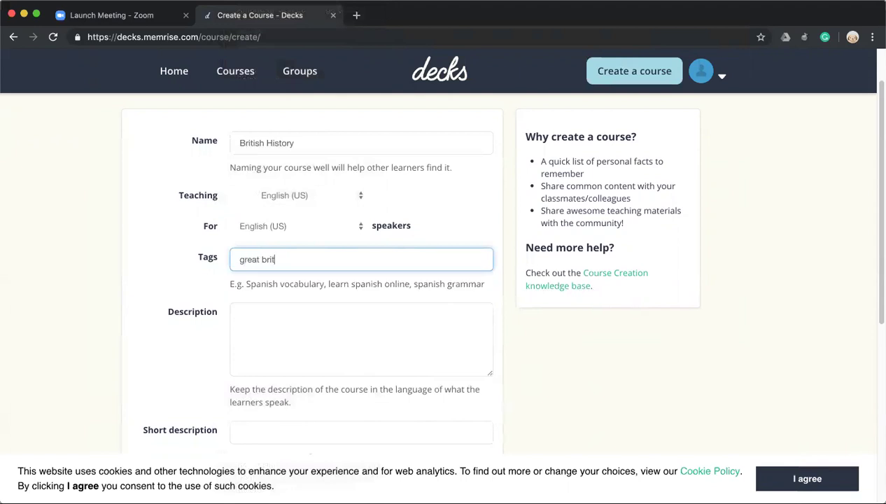
text(ain, england)
text(, history)
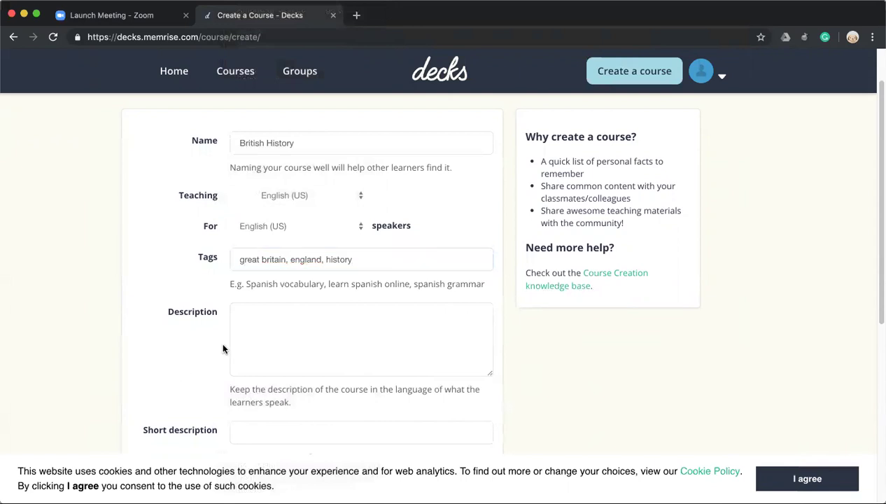
click(282, 323)
text(This)
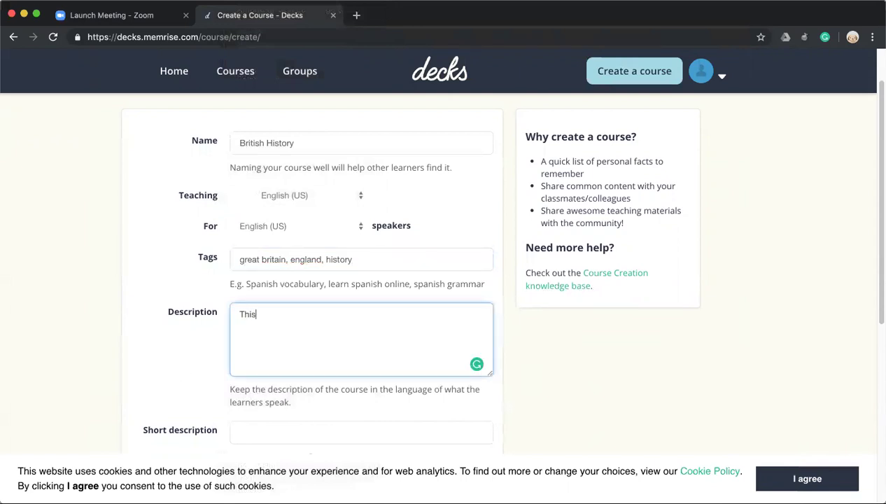
text( course is a)
text(bout the hi)
text(story )
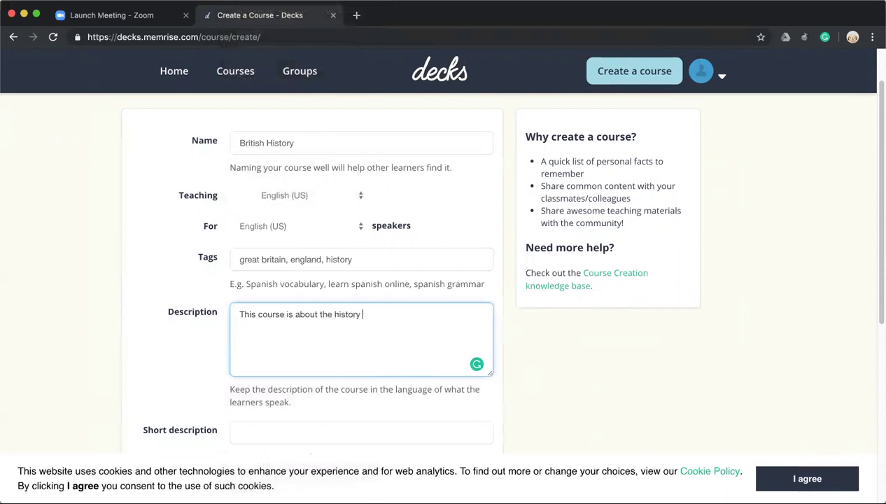
text(of the Briti)
text(sh Empire)
Write a short description about the British Empire, tick the reCAPTCHA, and create the course
scroll(243, 307, down, 3)
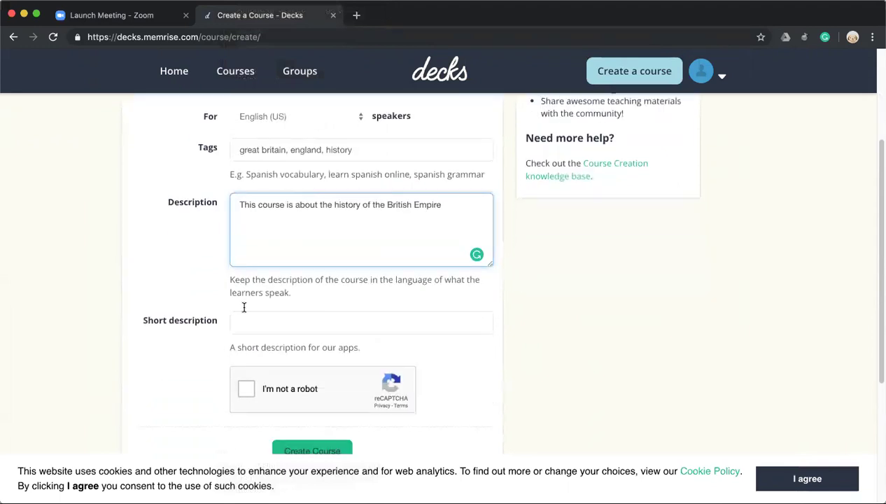
click(268, 318)
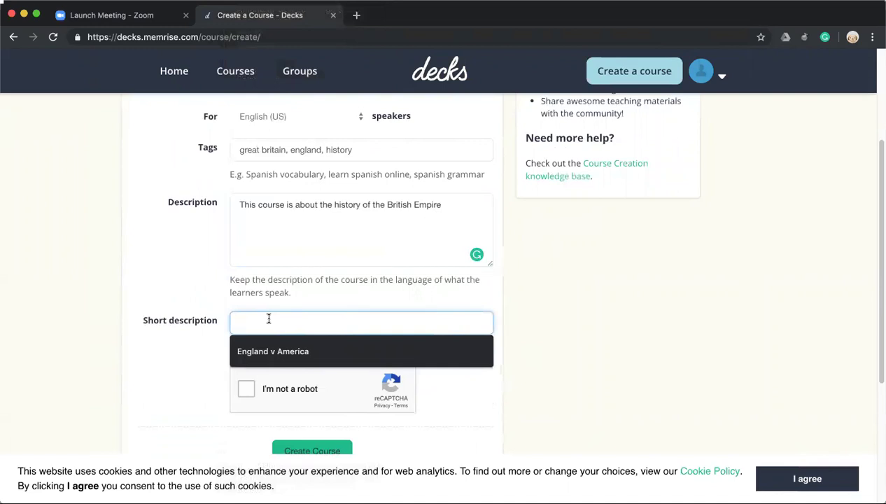
text(The B)
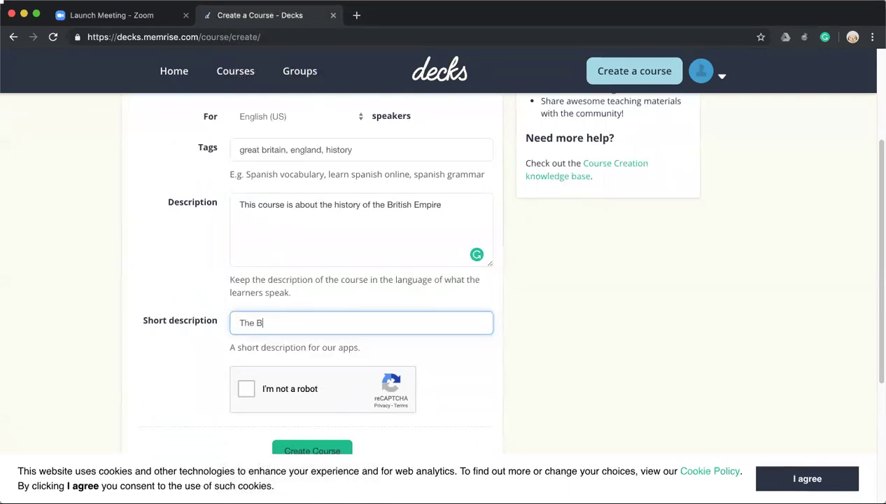
text(t)
text( of)
text( the )
text(sh Empire)
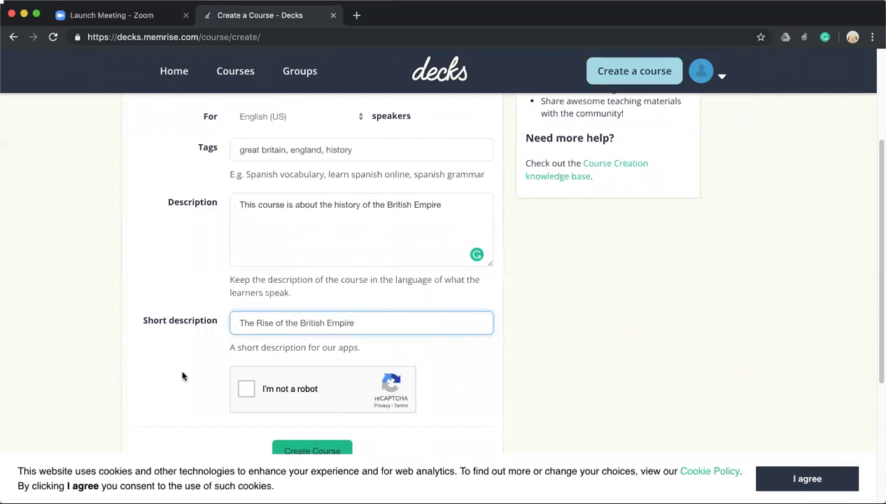
click(182, 376)
scroll(244, 386, down, 3)
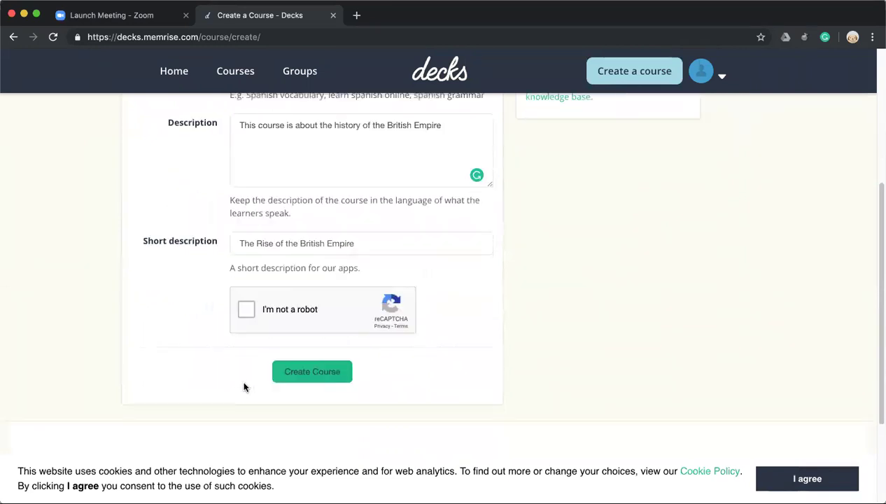
click(249, 313)
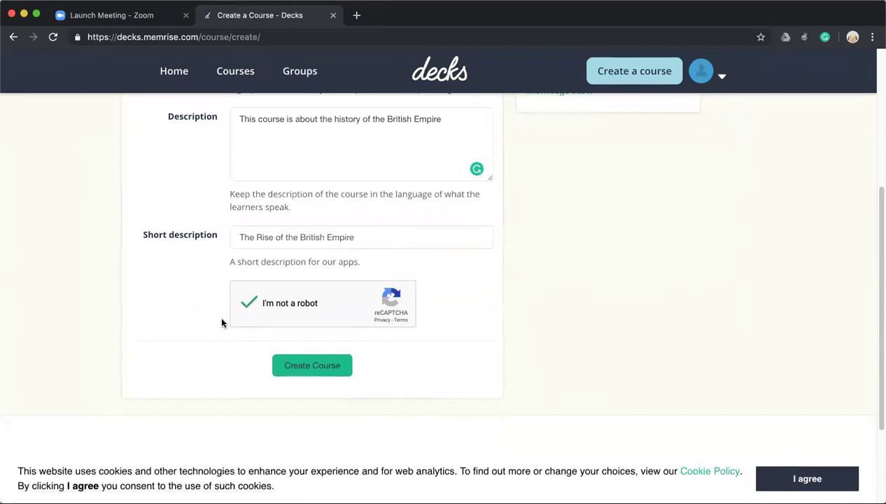
click(329, 369)
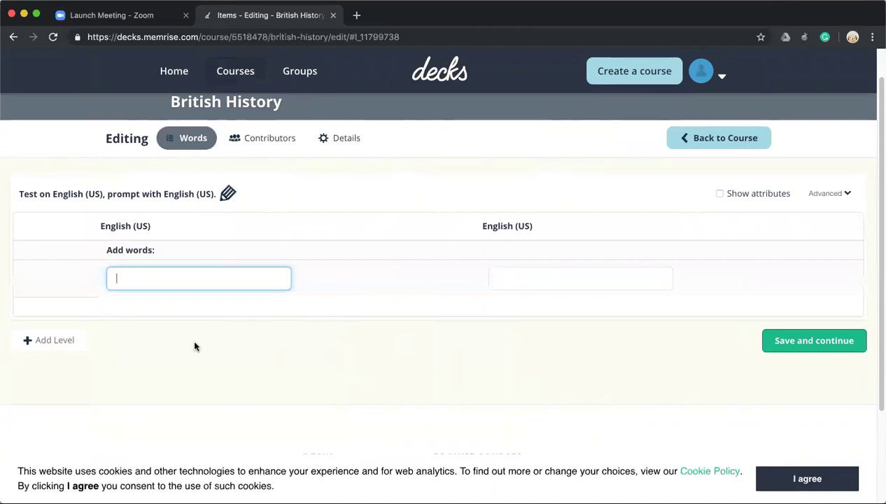
Enter 'Queen Elizabeth I' in the first word row with the definition 'The Second Queen of England'
text(Queen )
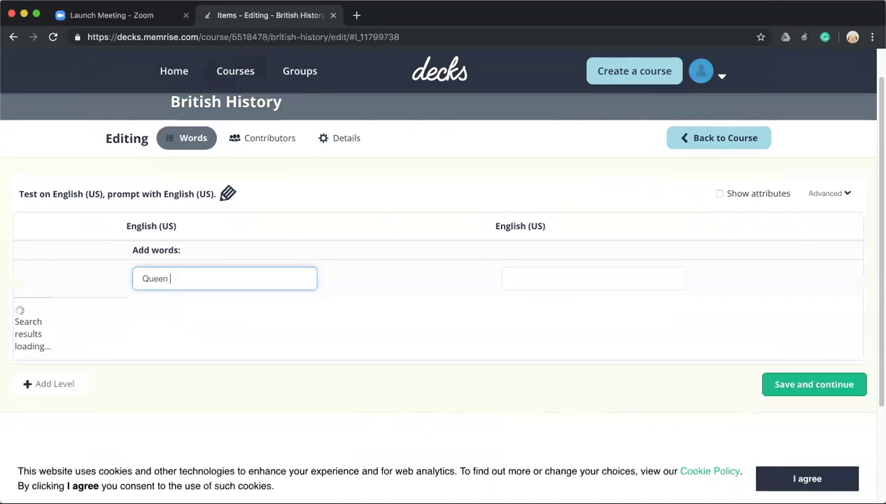
text(Eli)
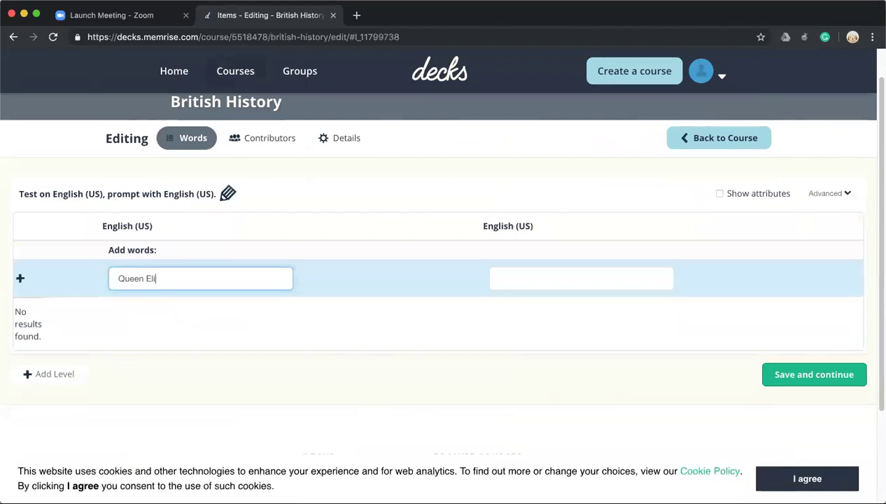
text(zabte)
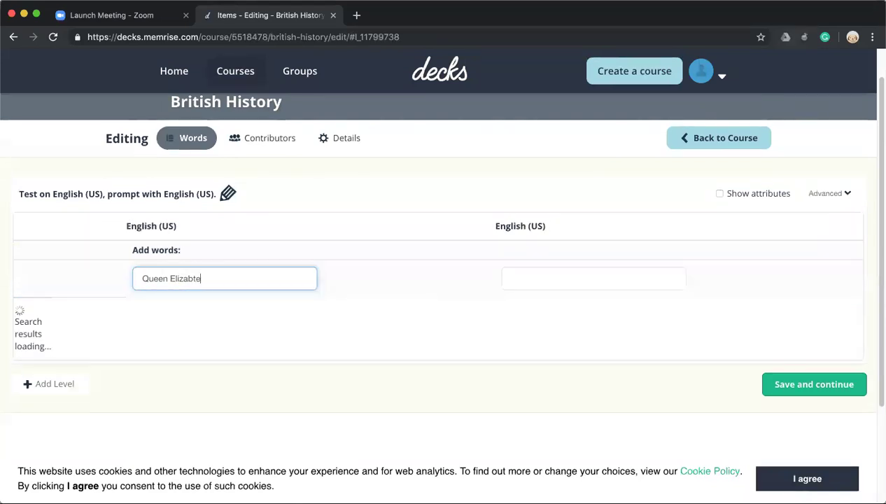
key(BackSpace)
key(BackSpace)
text(eth I)
click(598, 282)
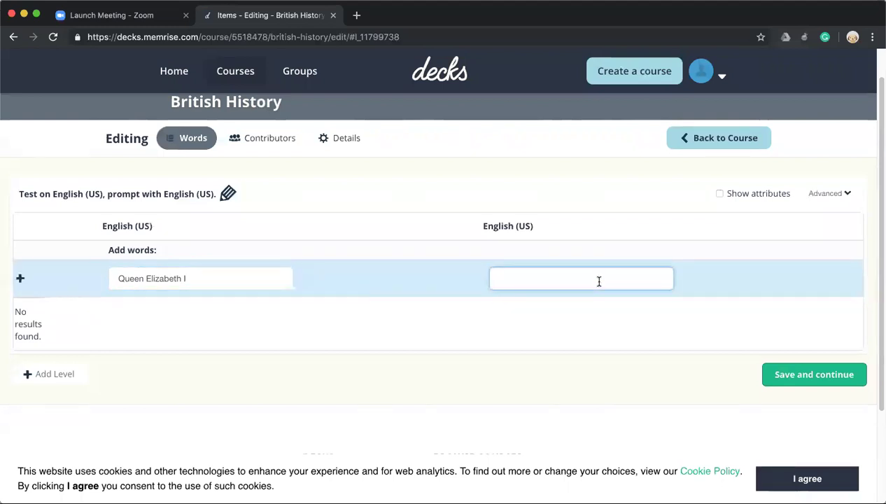
text(The)
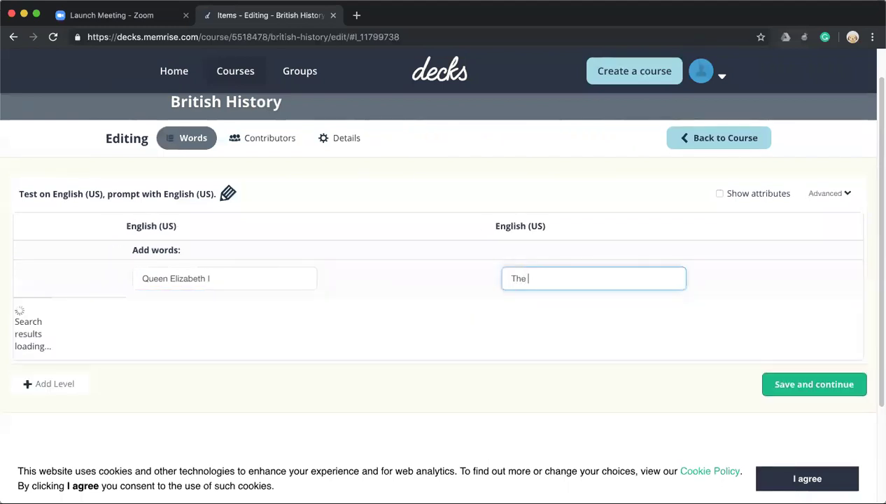
text( Second)
text( fully)
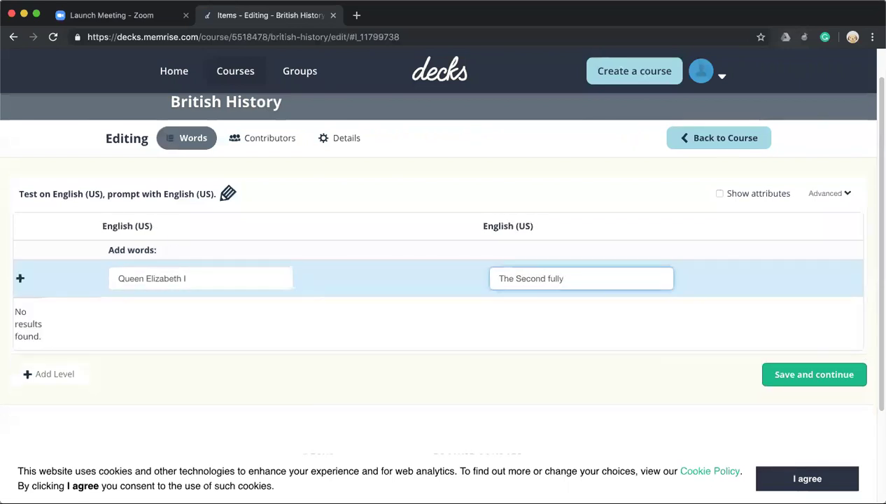
text(E)
key(BackSpace)
text(col)
key(BackSpace)
key(BackSpace)
key(BackSpace)
key(BackSpace)
key(BackSpace)
key(BackSpace)
key(BackSpace)
text(Queen o)
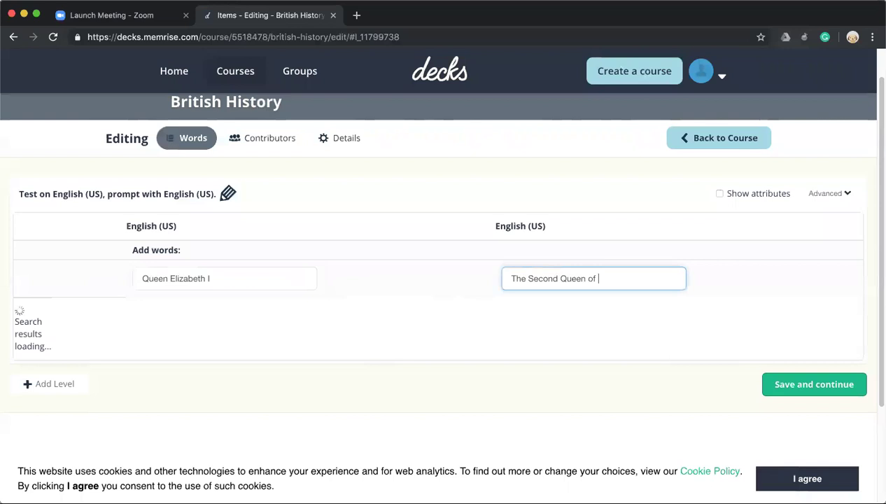
text(England)
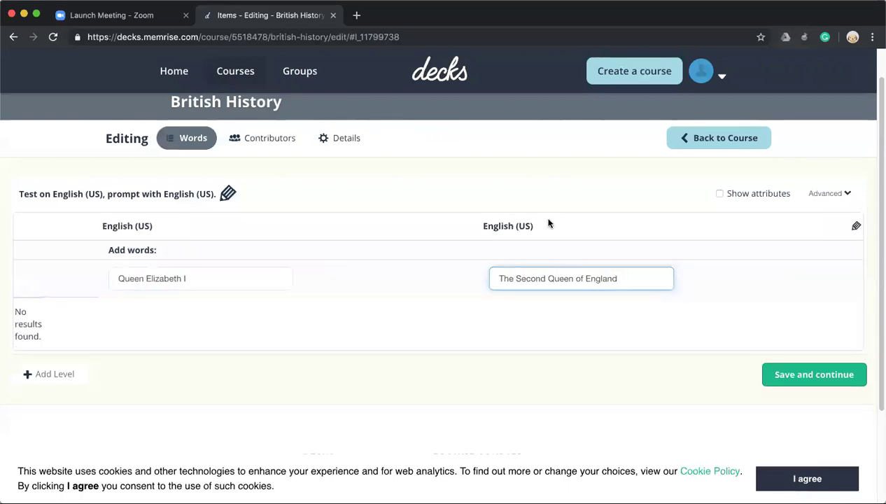
click(563, 203)
scroll(265, 317, down, 2)
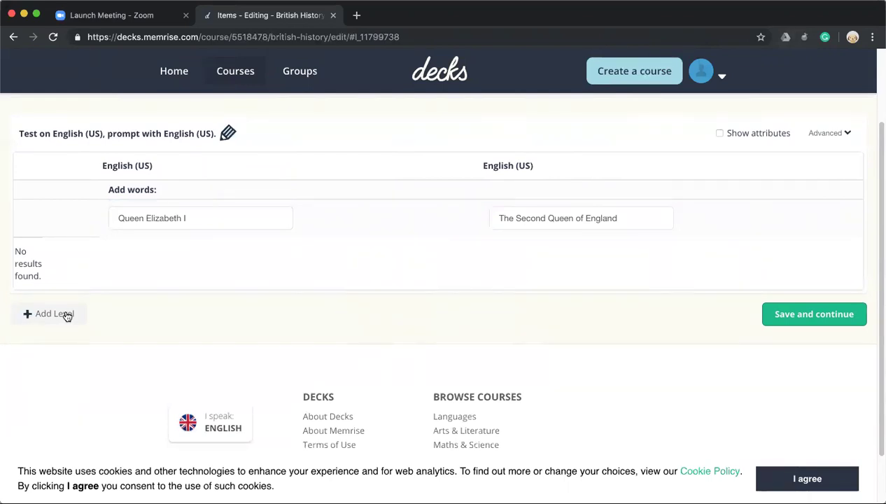
Add a second level to the course
click(66, 314)
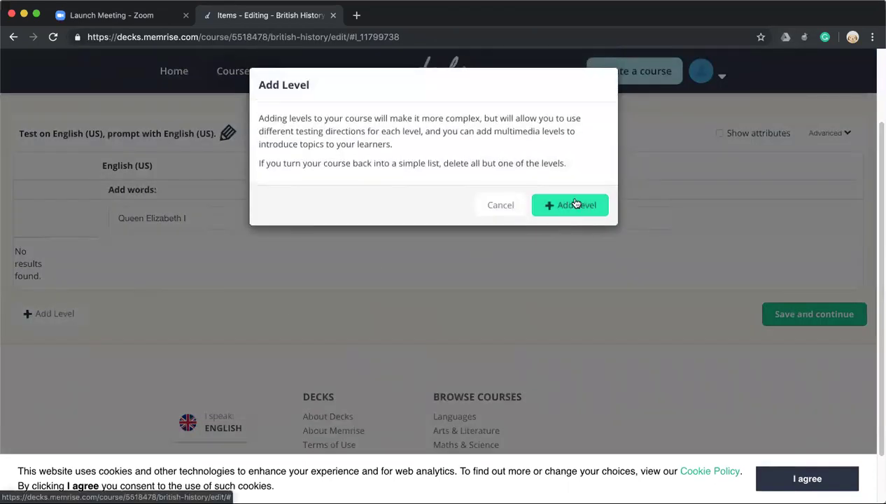
click(575, 205)
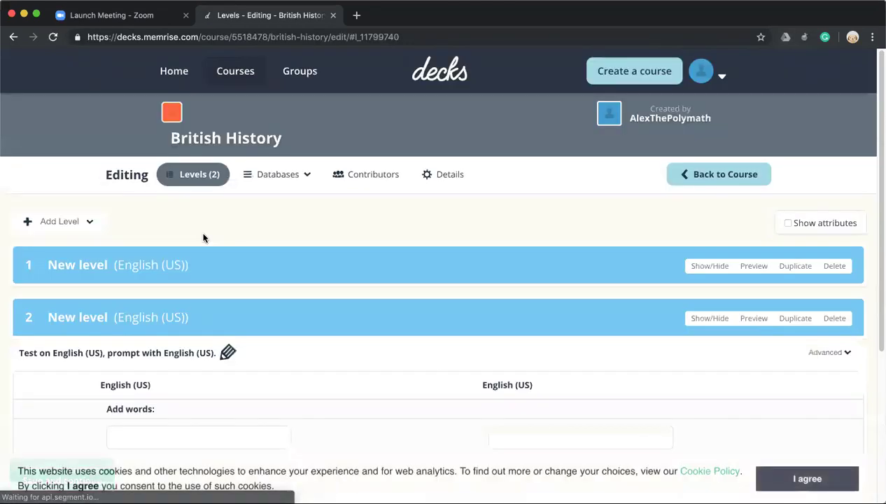
scroll(175, 279, down, 2)
Enter 'Mary I' in level 2, defined as 'First English Queen. Also Known as Bloody Mary'
click(134, 343)
text(M)
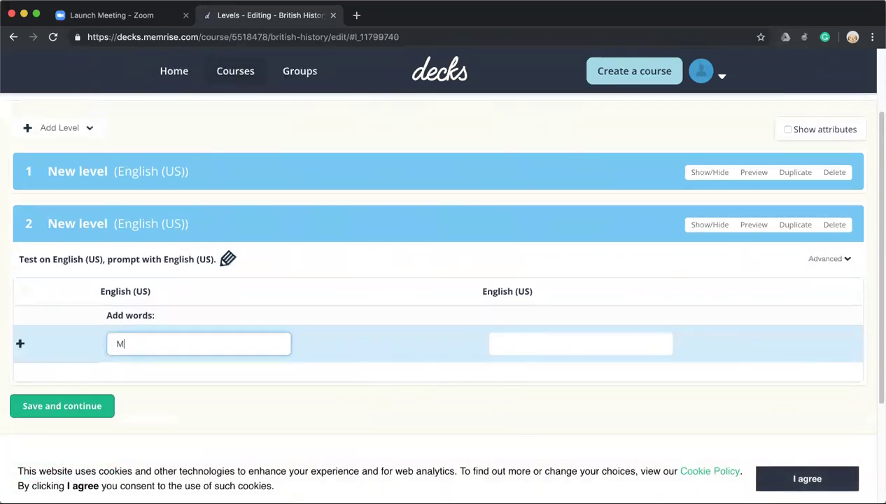
text(ary I)
scroll(627, 265, down, 2)
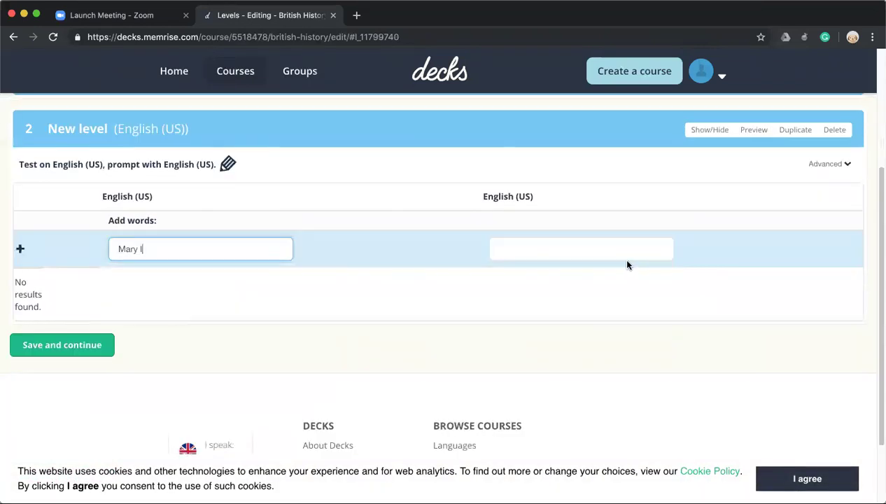
key(Tab)
text(First )
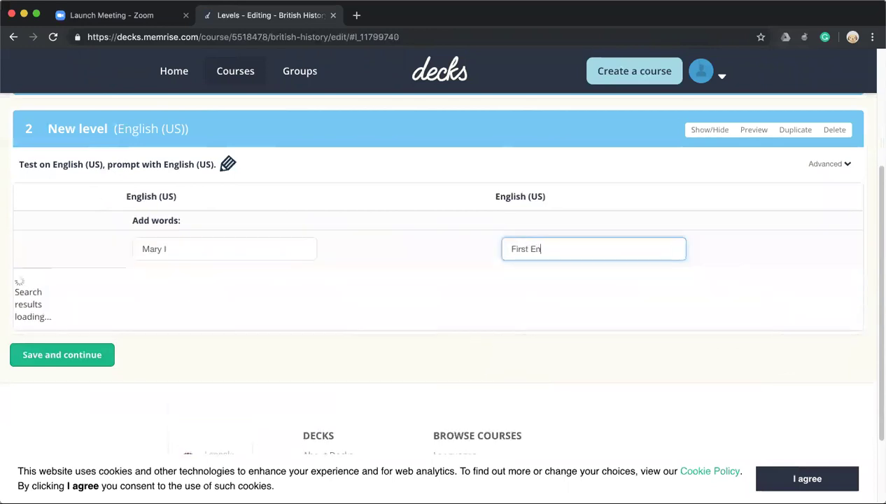
text(Queen)
text(. Also Kn)
text(own as Bl)
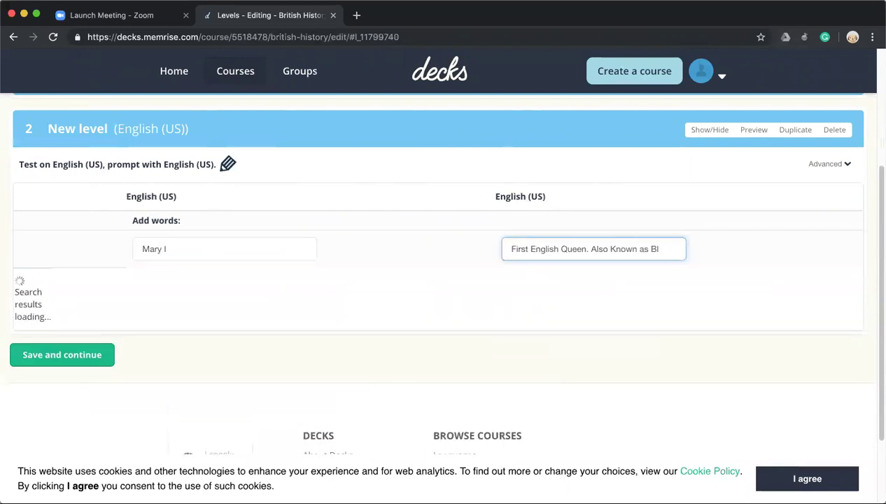
text(oody Mary)
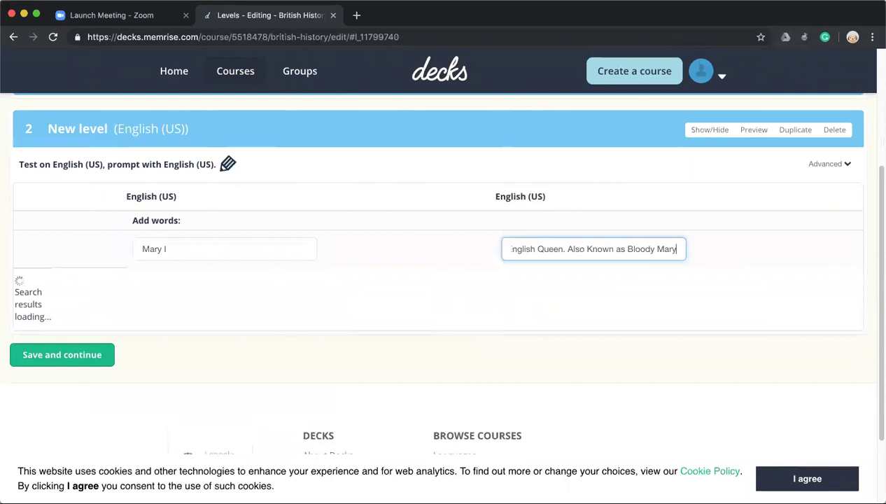
click(159, 411)
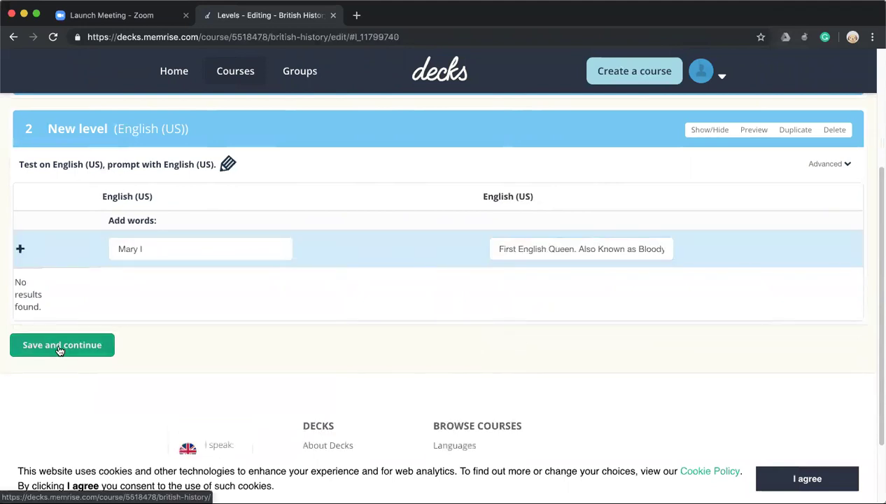
Save the words and review the two-level British History course page and its Options menu
click(50, 275)
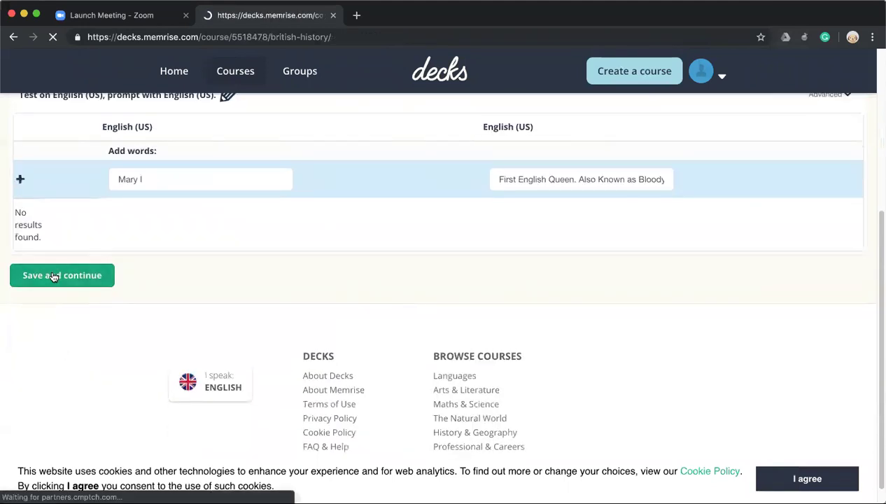
scroll(148, 256, down, 1)
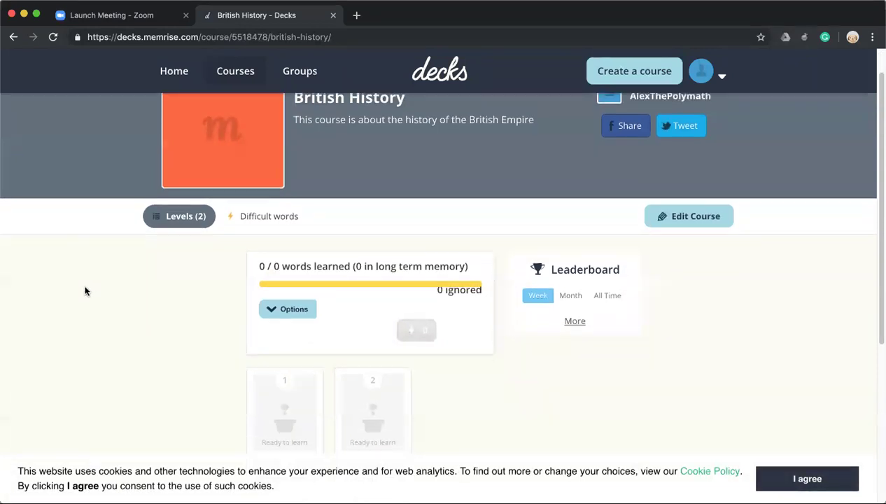
scroll(175, 266, down, 3)
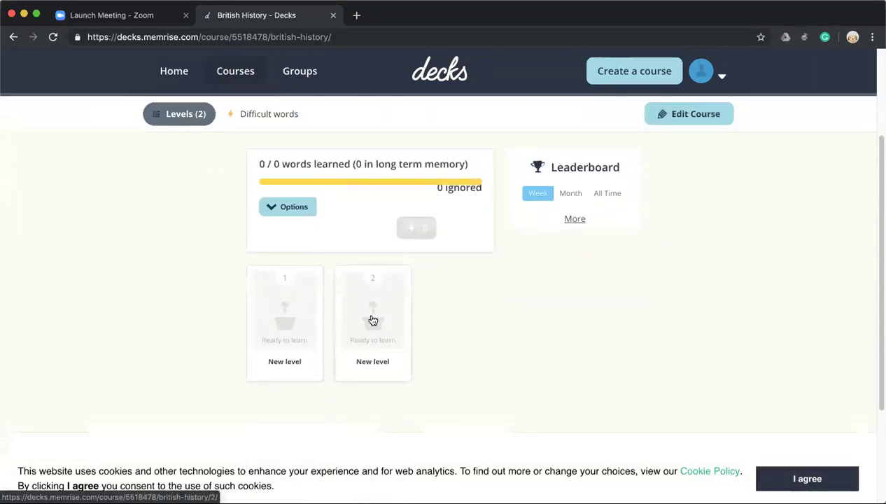
scroll(289, 274, up, 1)
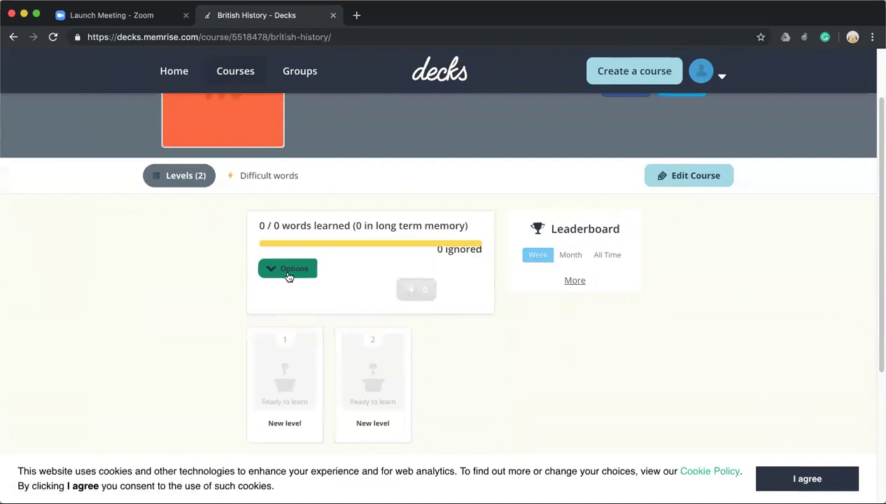
click(285, 275)
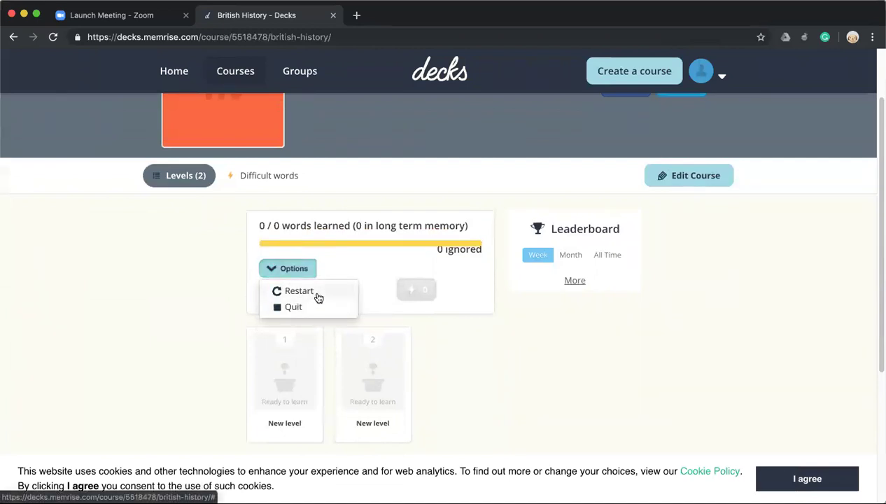
click(293, 267)
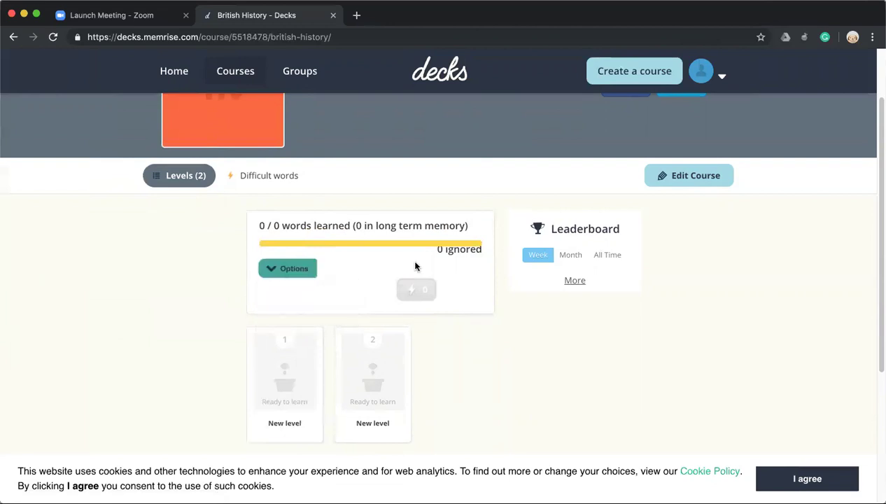
mouse_move(416, 289)
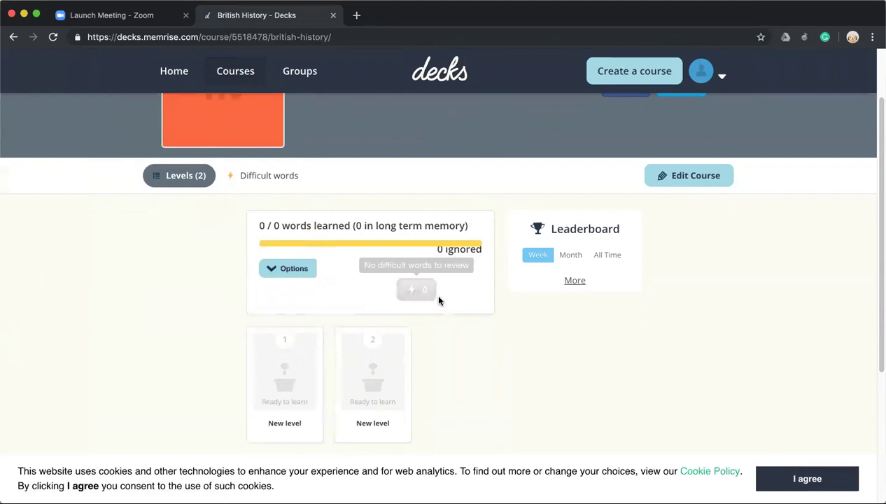
click(567, 255)
click(603, 255)
click(540, 255)
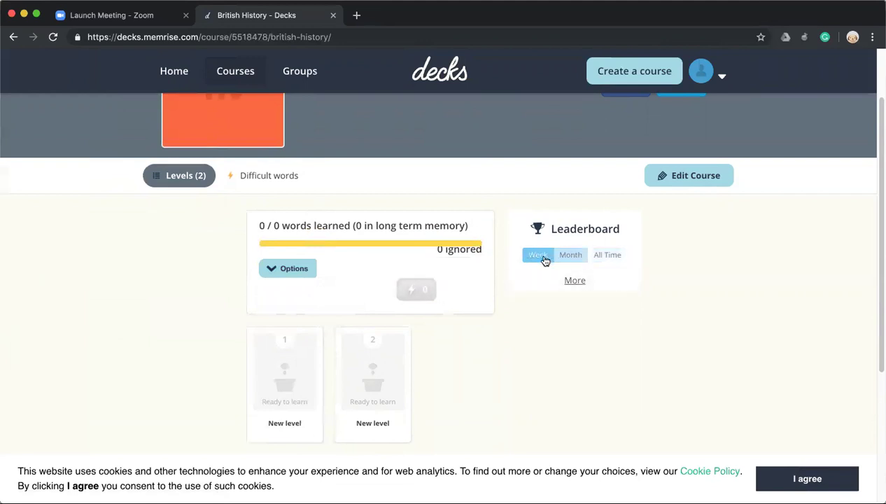
click(570, 280)
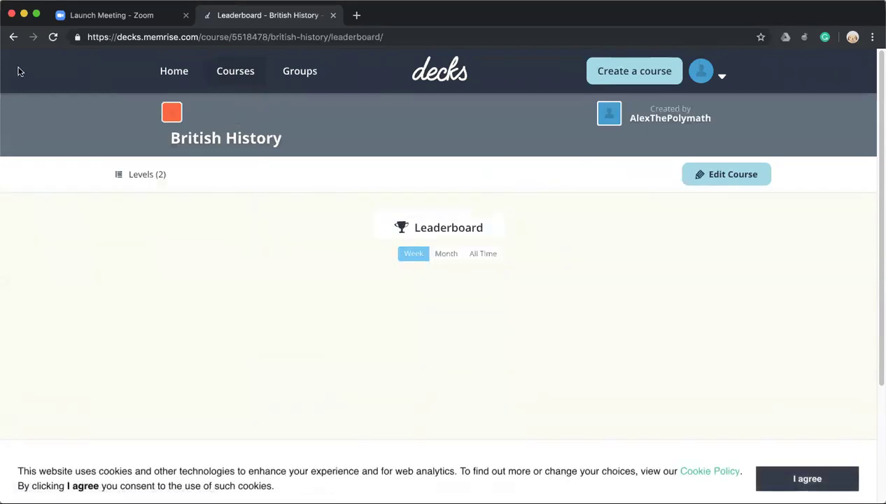
click(13, 38)
scroll(433, 280, down, 3)
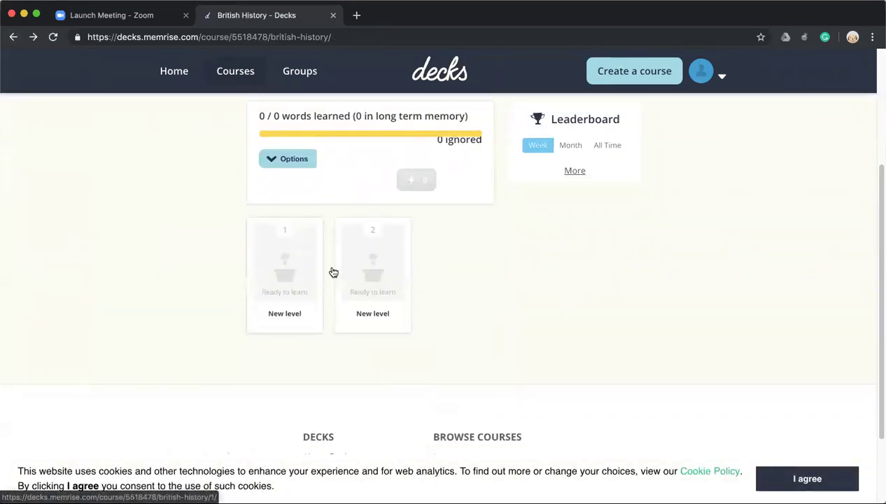
click(268, 284)
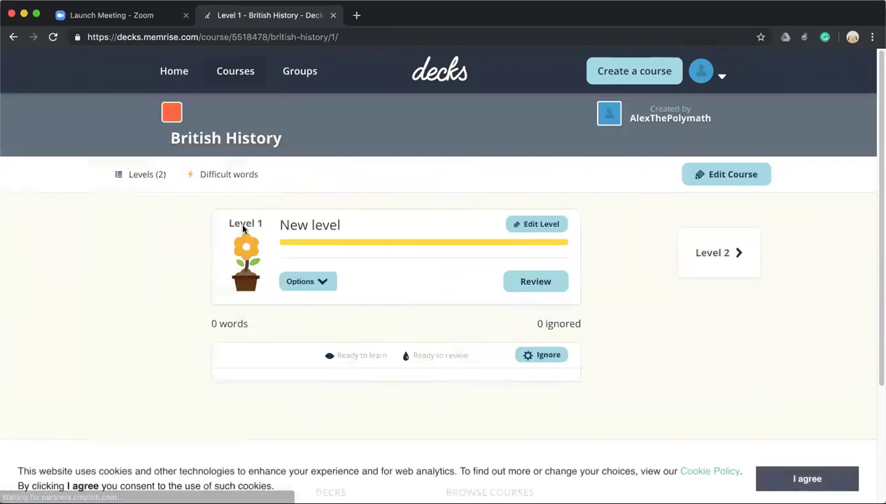
click(13, 37)
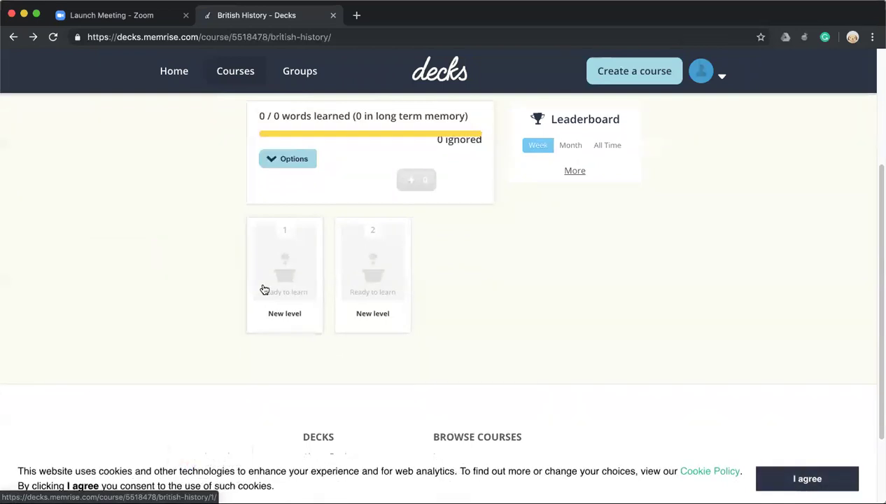
scroll(315, 270, up, 3)
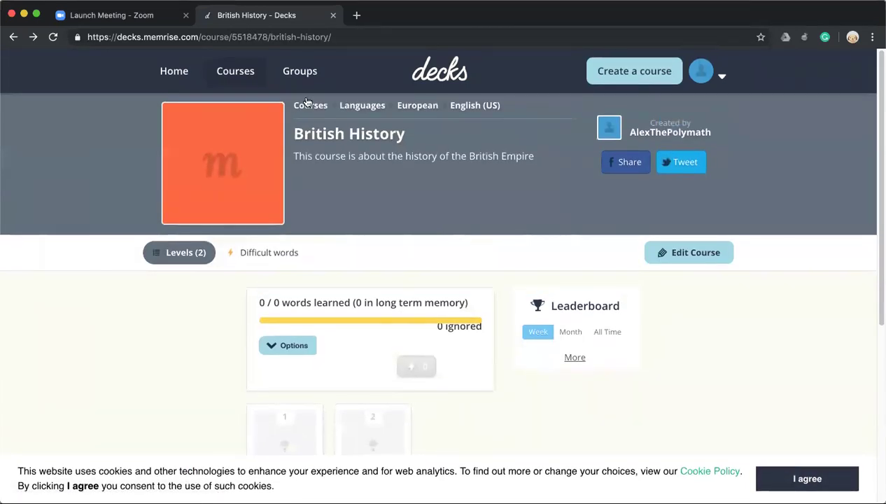
Open the Courses catalogue and scroll through the community courses
click(248, 72)
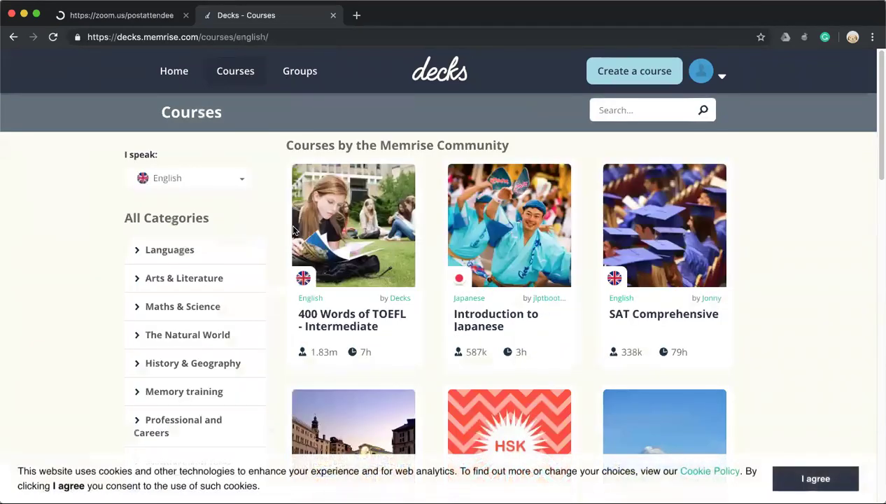
scroll(292, 229, down, 2)
scroll(279, 305, down, 1)
scroll(270, 350, down, 2)
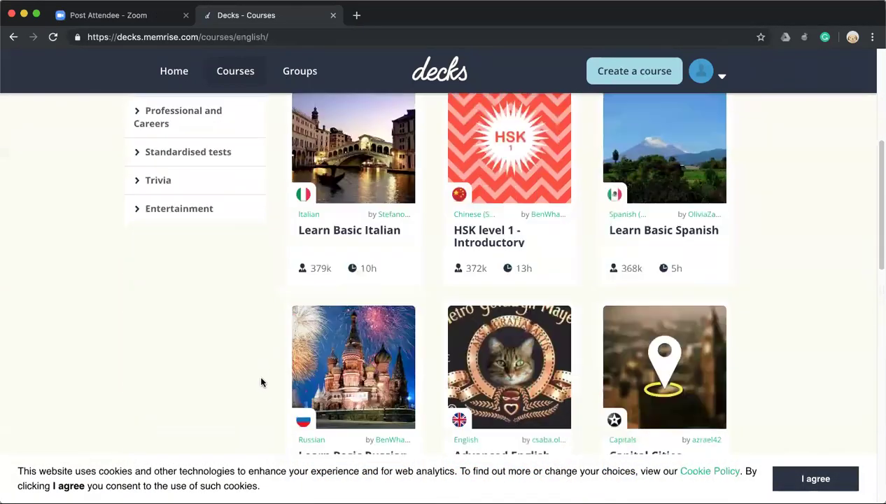
scroll(260, 382, down, 1)
scroll(259, 253, down, 2)
scroll(258, 230, down, 2)
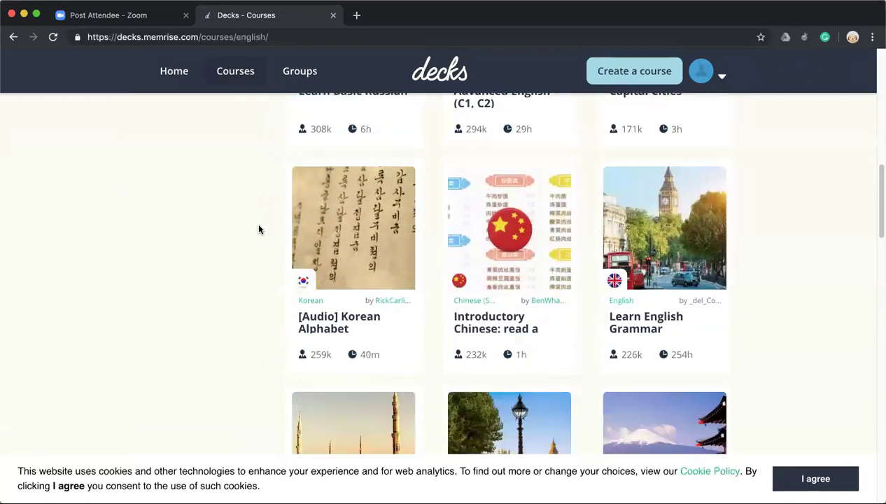
scroll(258, 230, down, 3)
scroll(257, 229, down, 1)
scroll(280, 235, down, 3)
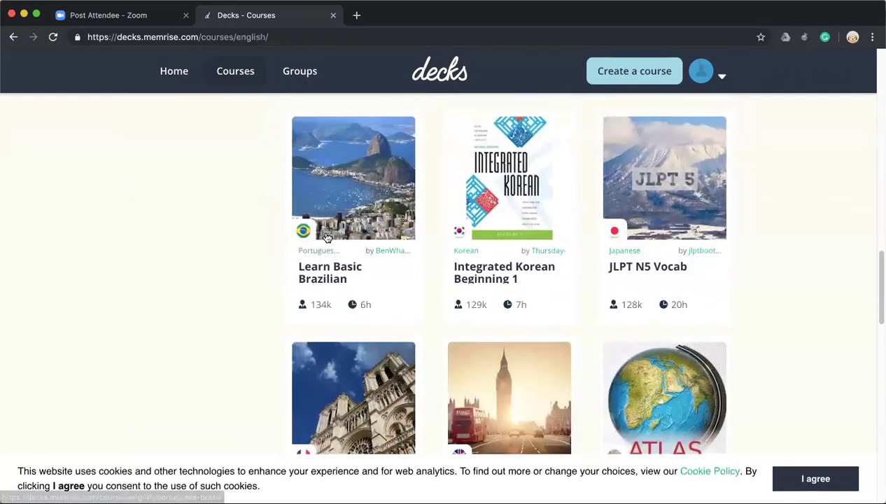
scroll(326, 237, up, 3)
Open the Learn English course and scroll through its 337 levels
click(475, 254)
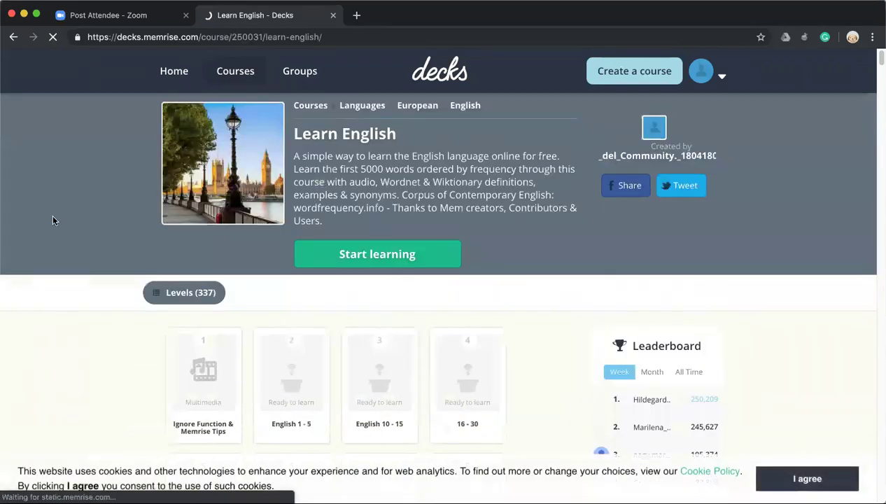
scroll(140, 214, down, 1)
scroll(218, 210, down, 3)
scroll(295, 265, down, 2)
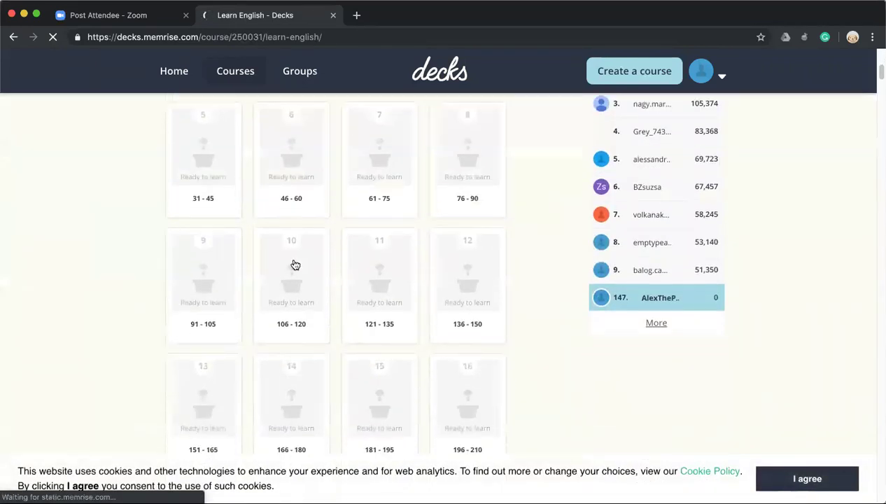
scroll(36, 430, up, 2)
scroll(35, 429, up, 3)
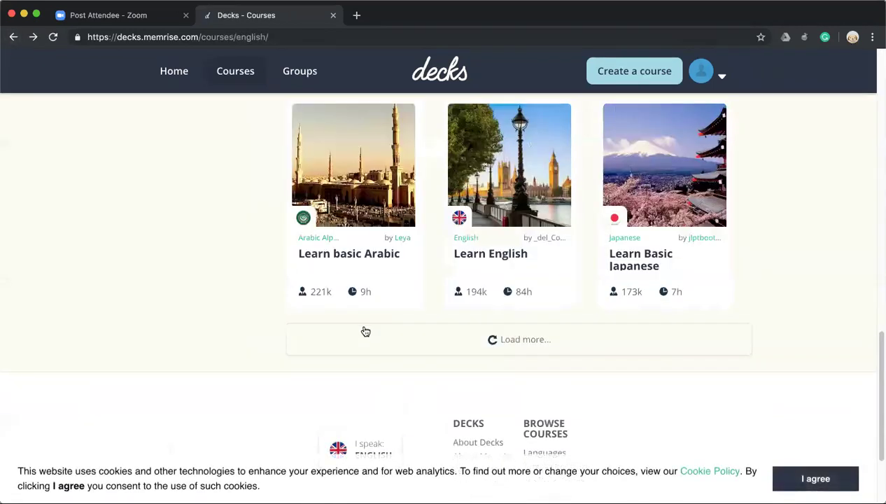
scroll(364, 331, up, 5)
scroll(363, 331, up, 4)
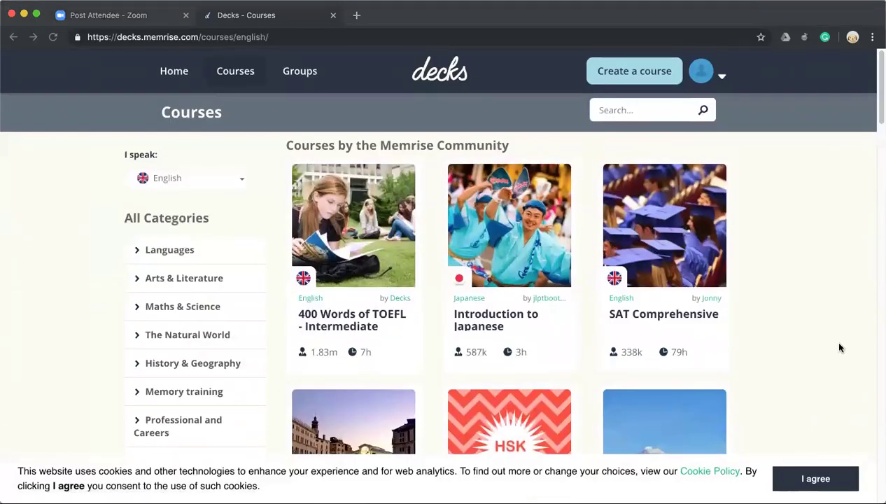